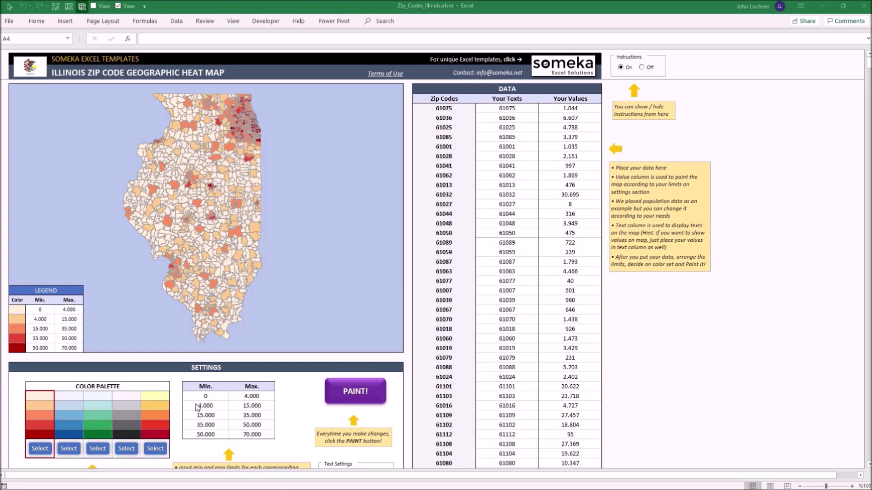
- Review the Min/Max limits table (upper limit 50.000) and set Instructions to Off
left_click_drag(212, 396, 266, 433)
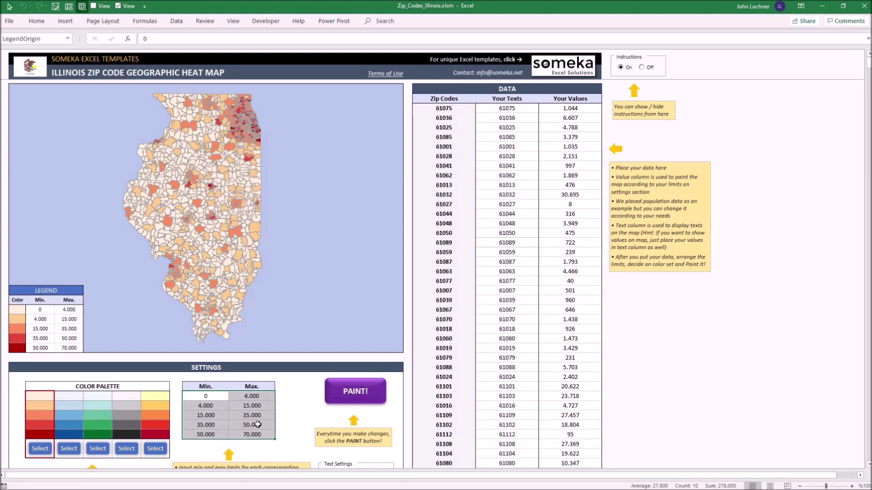
left_click(257, 425)
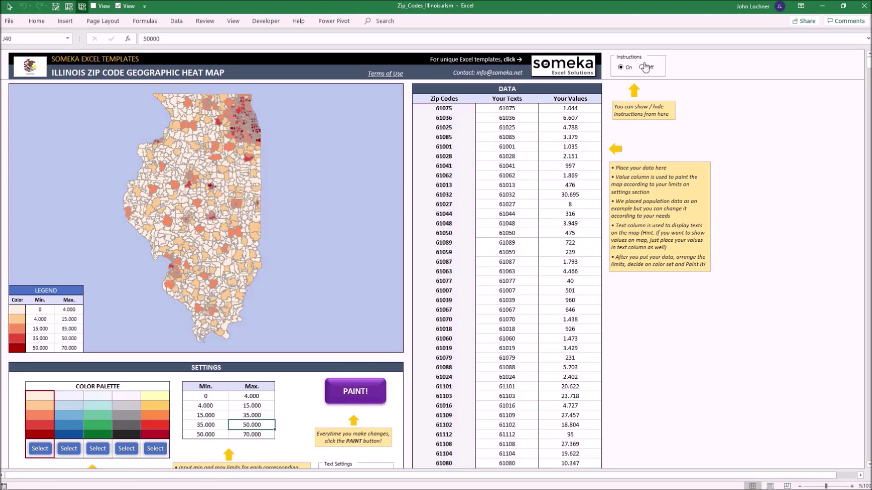
left_click(642, 68)
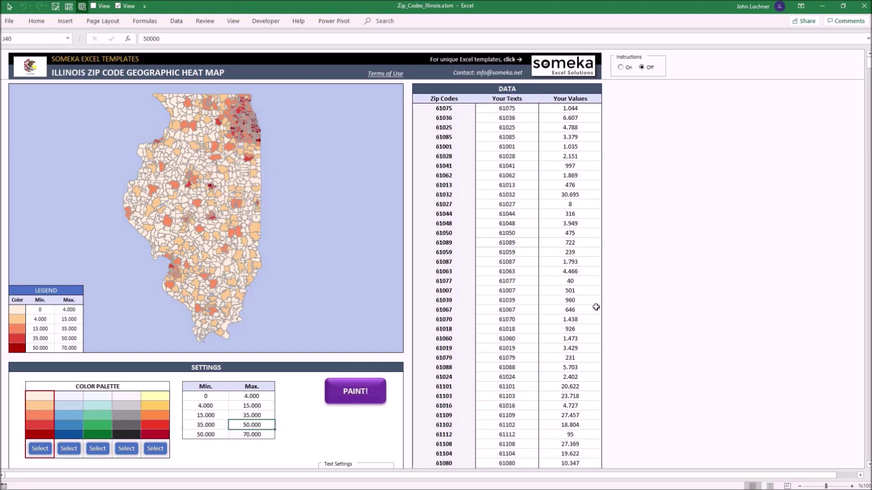
scroll(379, 315, "down", 1)
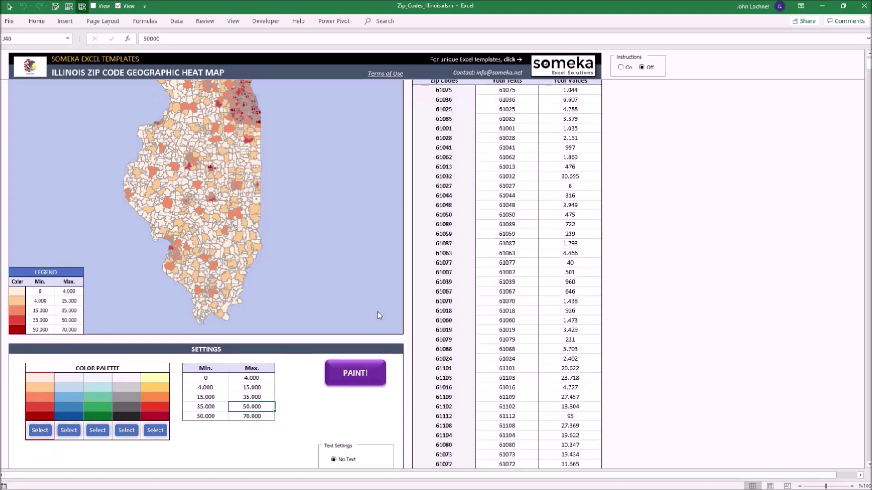
scroll(380, 316, "down", 5)
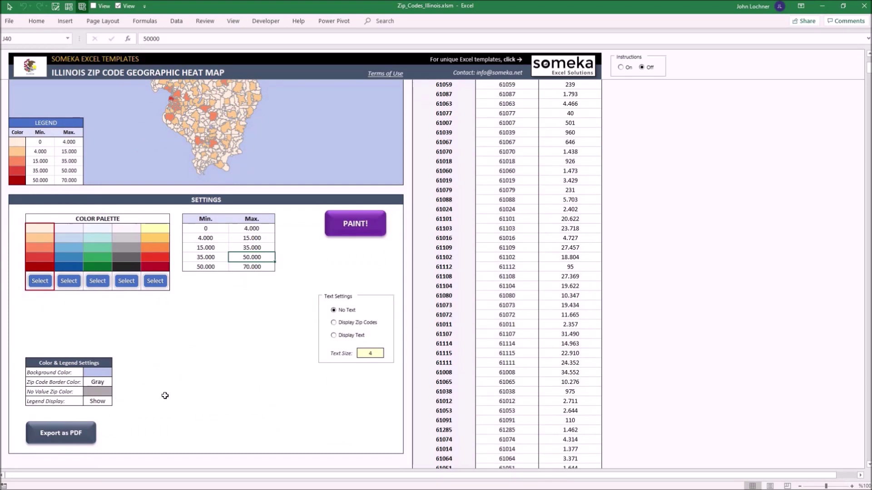
scroll(263, 343, "up", 6)
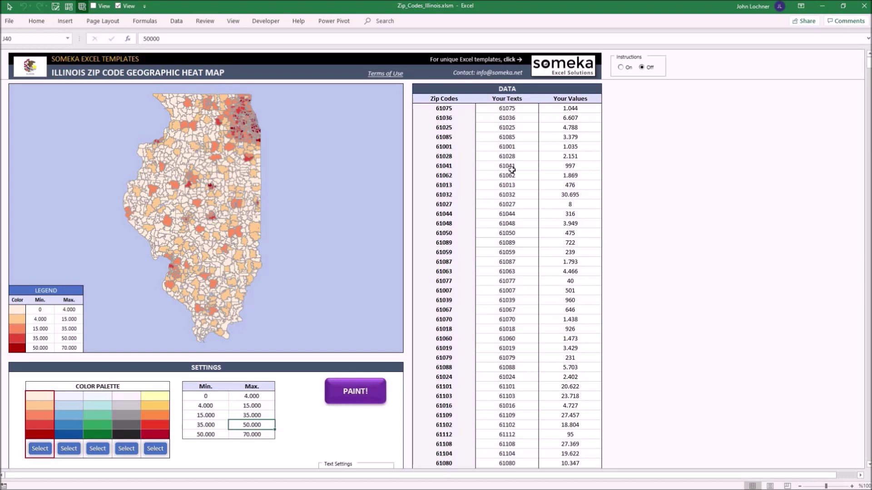
left_click_drag(507, 108, 515, 270)
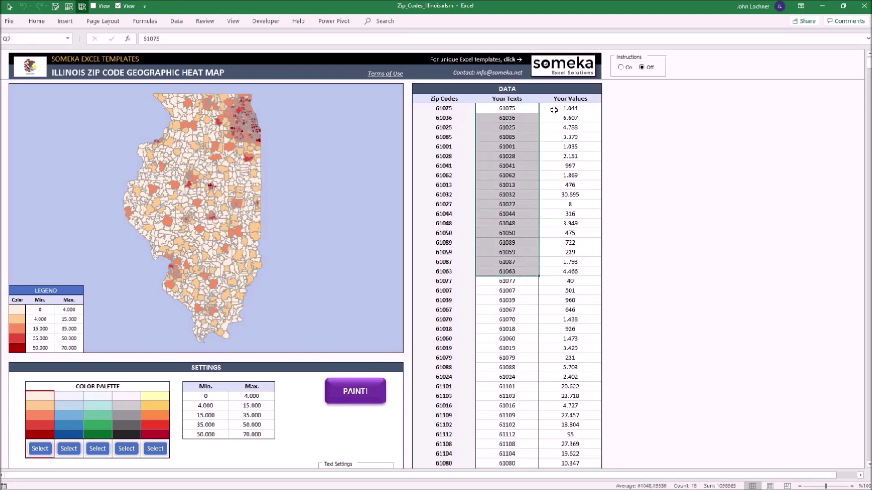
- Enter 1000 as zip 61075's value and '075' as its display text
left_click_drag(554, 110, 560, 325)
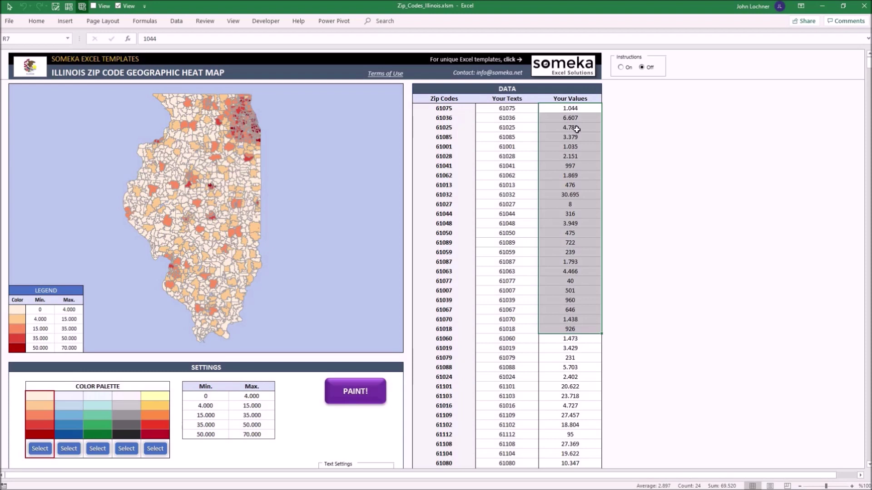
left_click(575, 109)
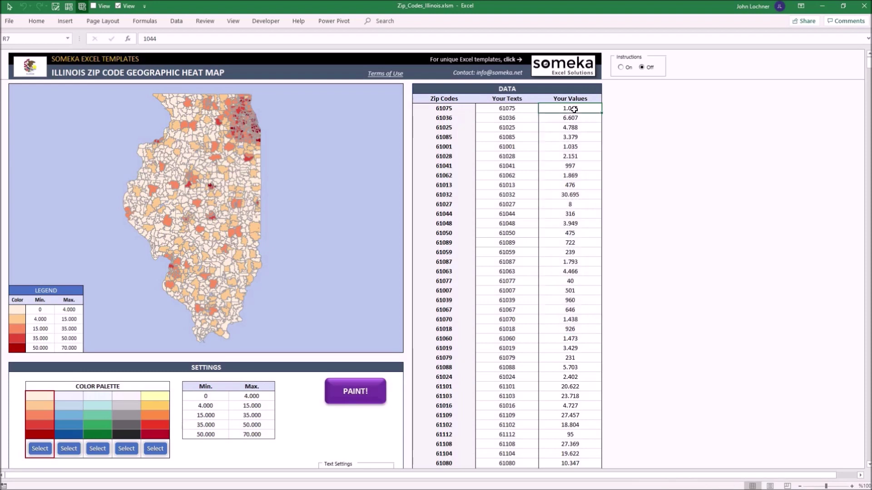
type("1000")
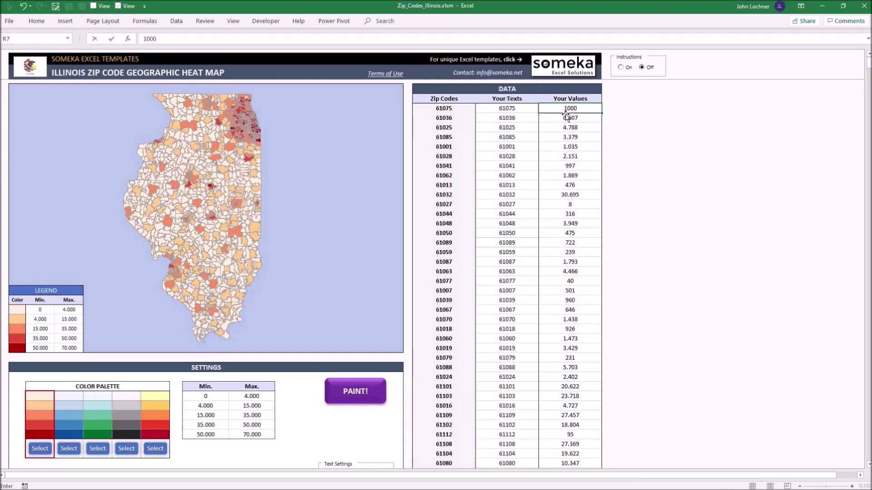
key("Left")
type("075")
key("Return")
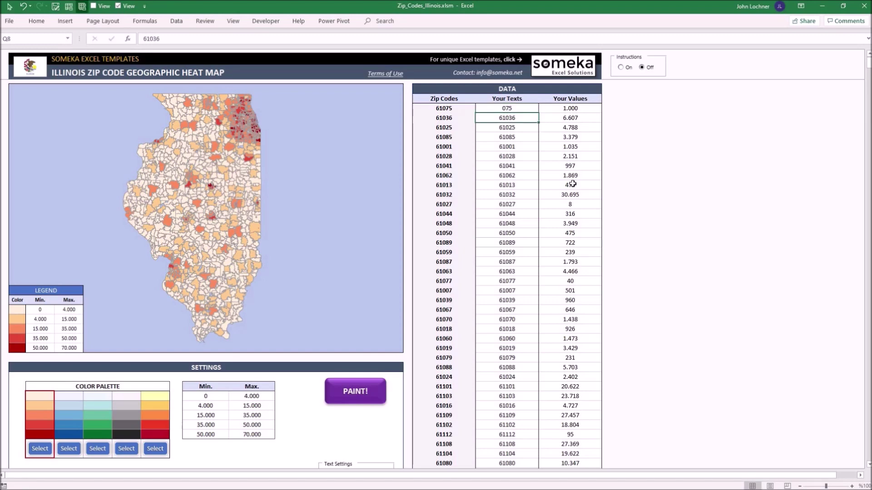
- Fill the first palette's middle cell with darker orange and apply that palette to the map
scroll(269, 260, "down", 8)
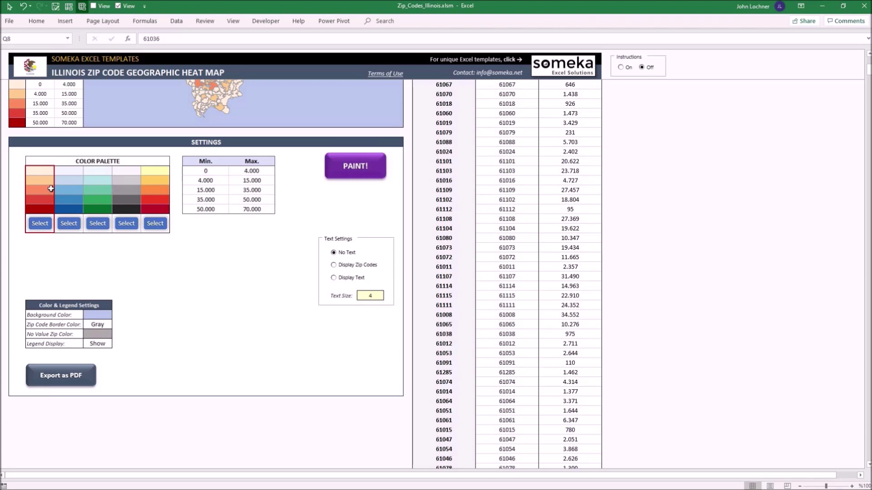
scroll(47, 263, "up", 3)
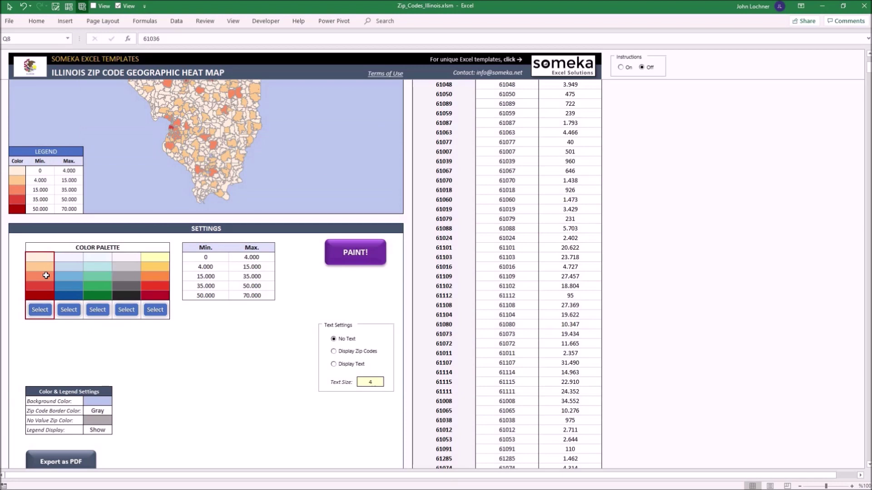
left_click(46, 276)
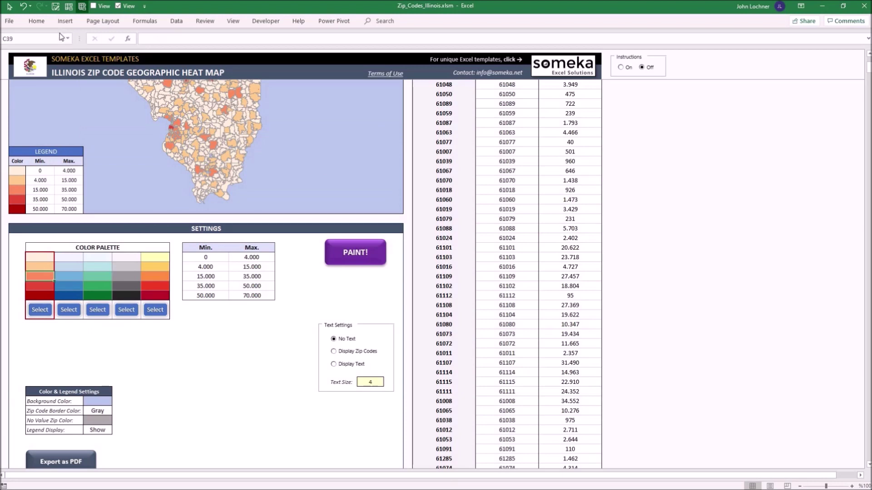
left_click(37, 21)
left_click(148, 53)
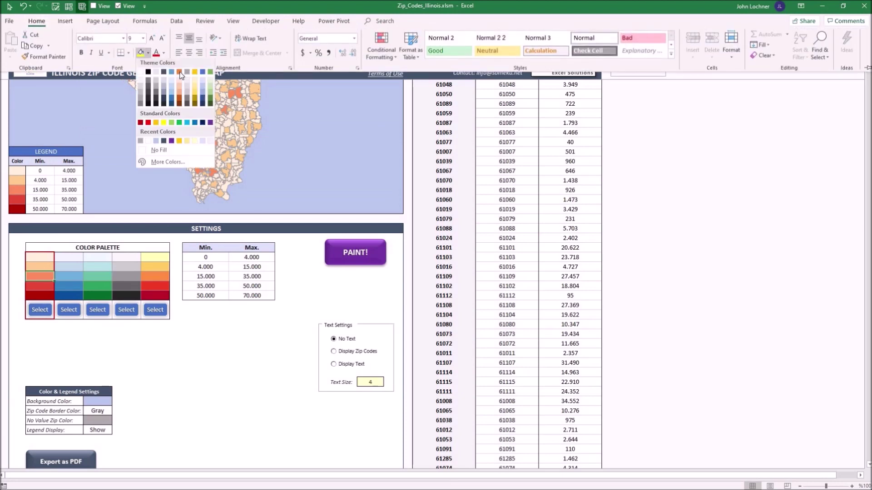
left_click(179, 73)
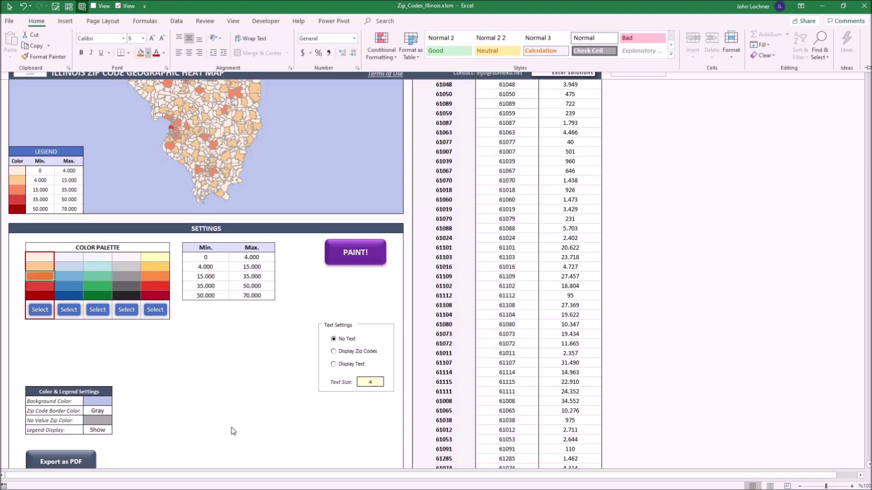
left_click(195, 344)
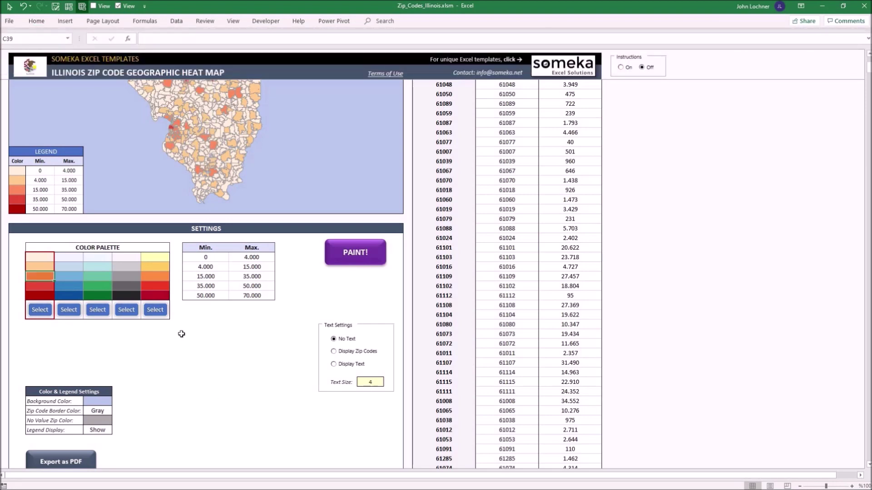
left_click(38, 312)
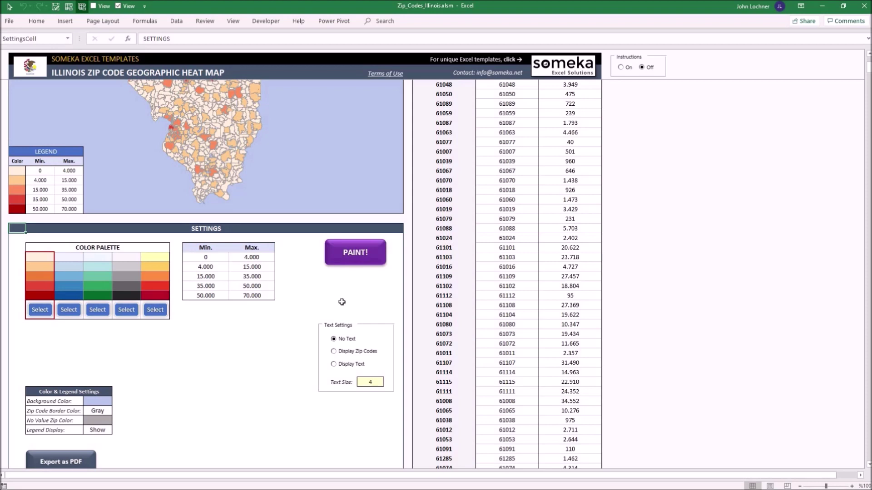
left_click_drag(568, 132, 578, 305)
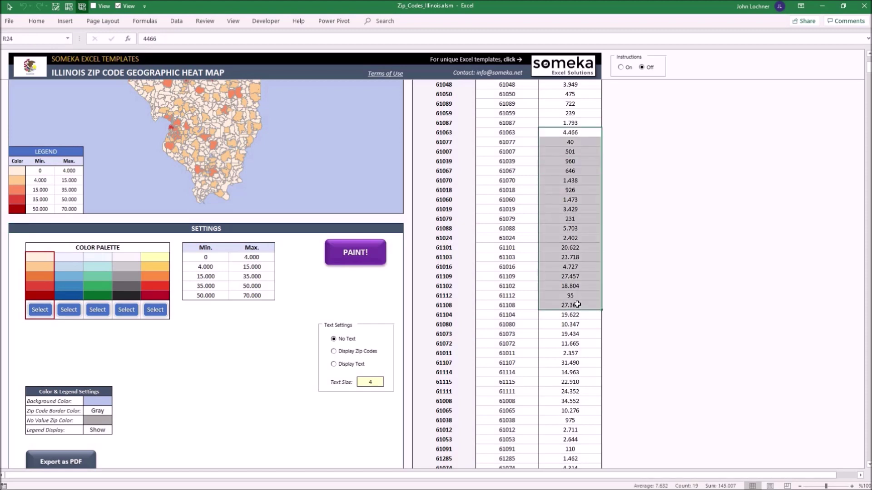
left_click_drag(206, 257, 269, 296)
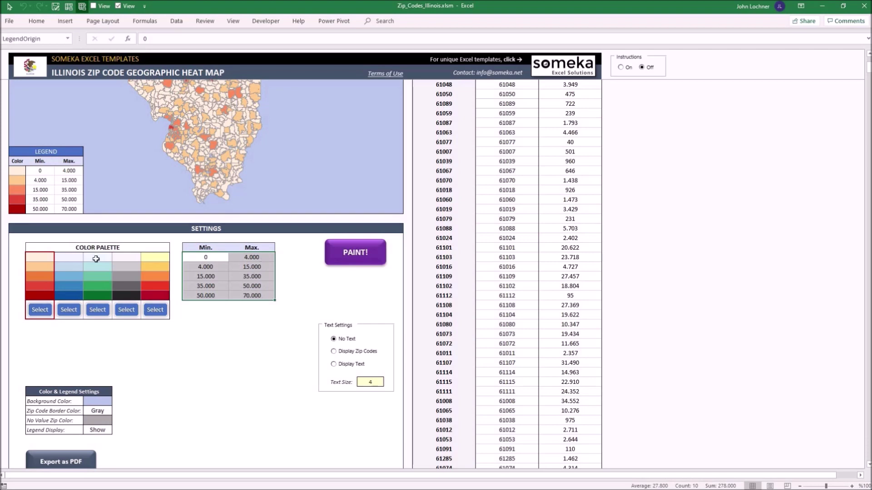
left_click_drag(252, 257, 30, 262)
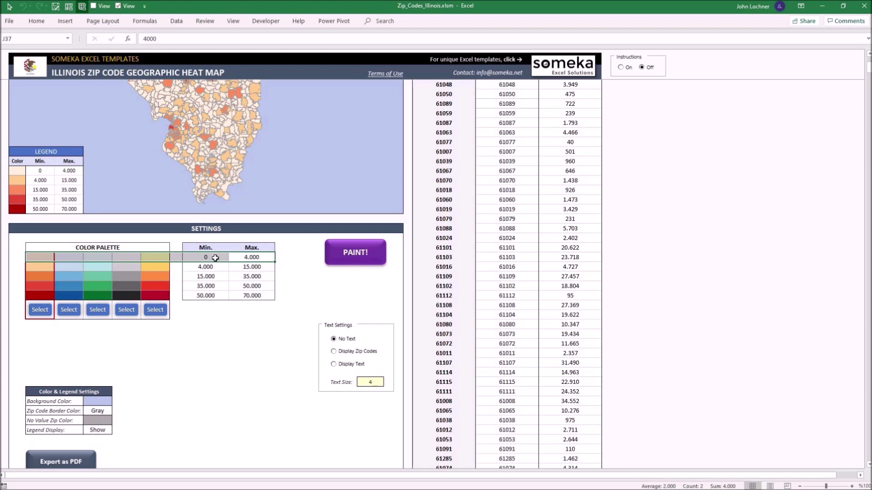
left_click_drag(215, 258, 251, 259)
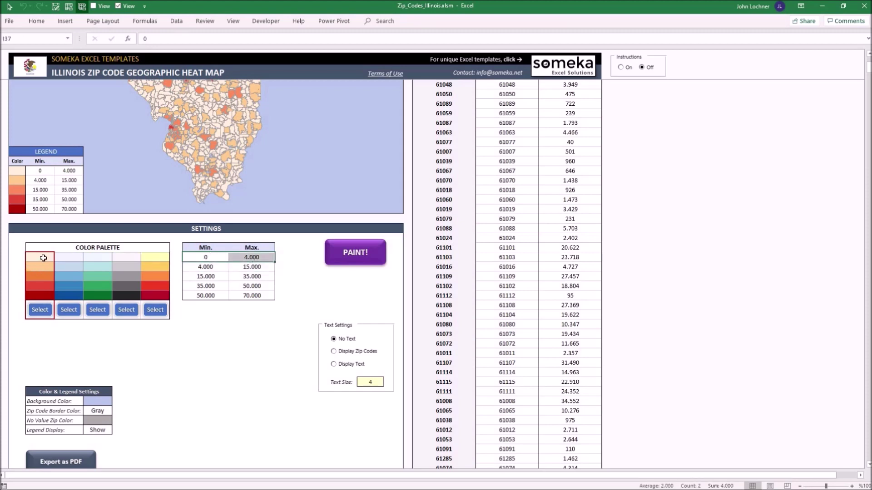
left_click(45, 259)
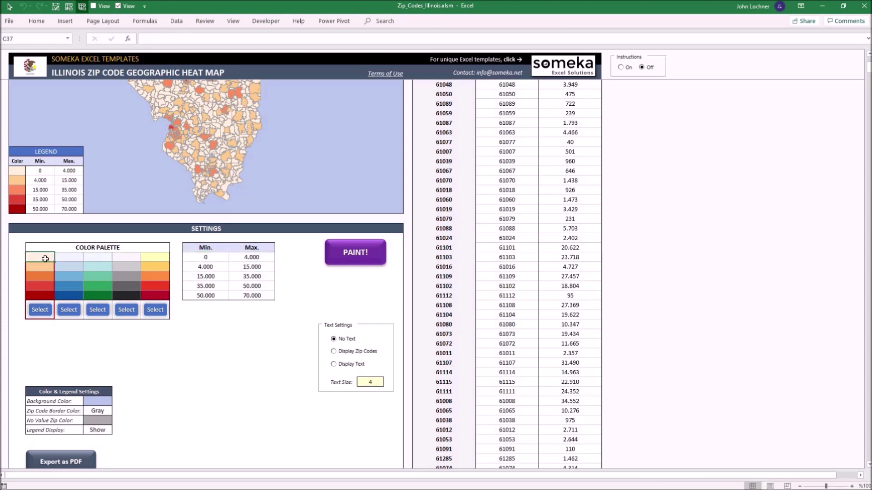
left_click(212, 258)
mouse_move(210, 296)
left_mouse_down()
mouse_move(241, 296)
mouse_move(30, 300)
mouse_move(204, 295)
left_mouse_up()
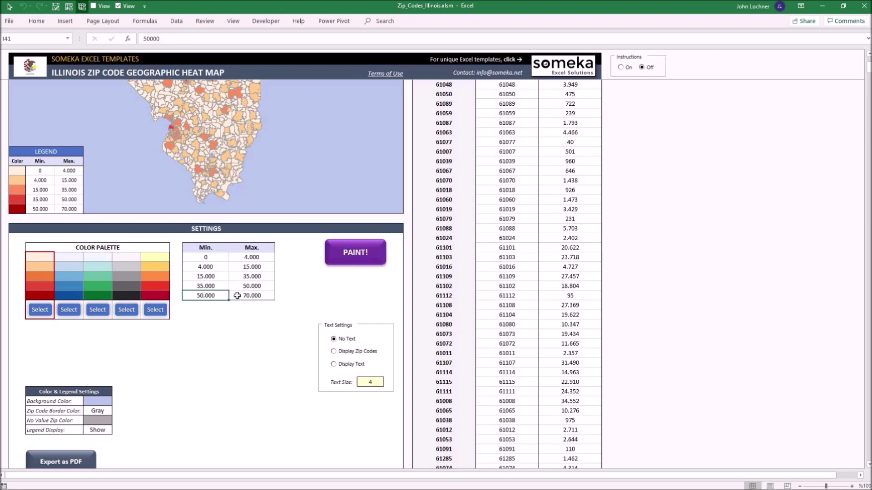
- Fill the Background Color setting cell light pink
scroll(136, 321, "down", 2)
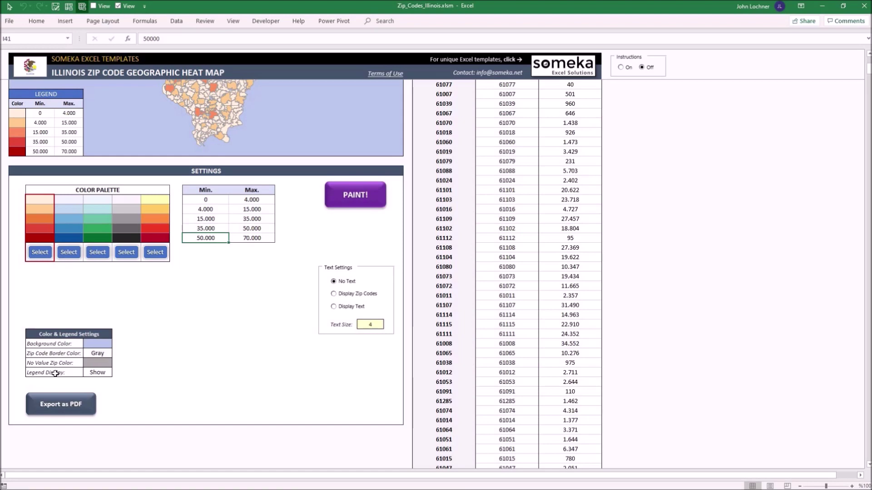
scroll(103, 404, "up", 2)
left_click(102, 403)
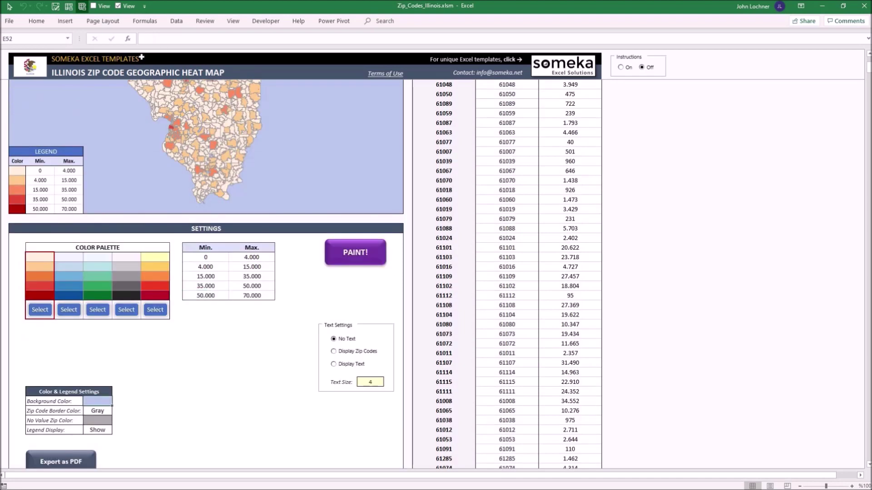
left_click(36, 21)
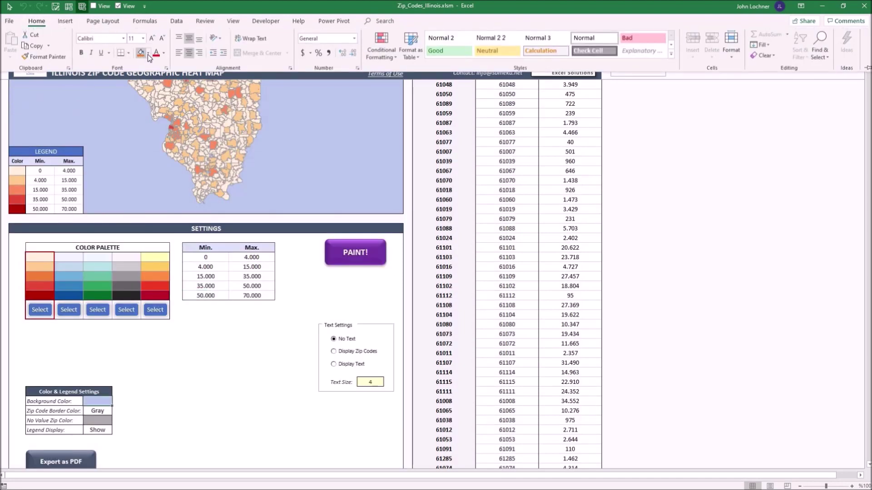
left_click(148, 53)
left_click(182, 85)
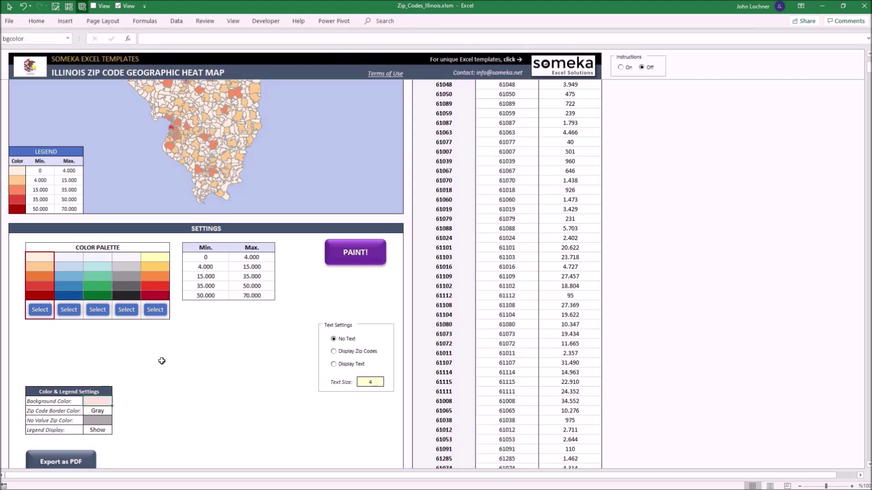
- Review the zip code border colour choices (White, Gray, Black), keeping Gray
left_click(107, 412)
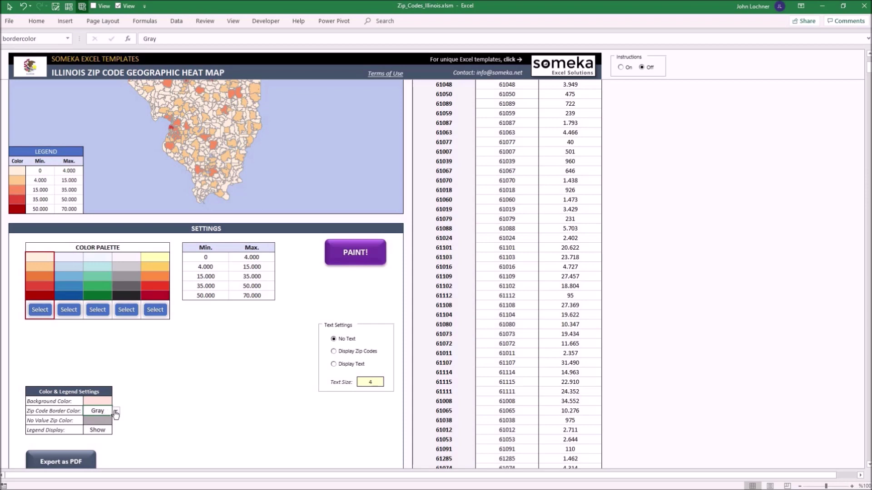
left_click(115, 411)
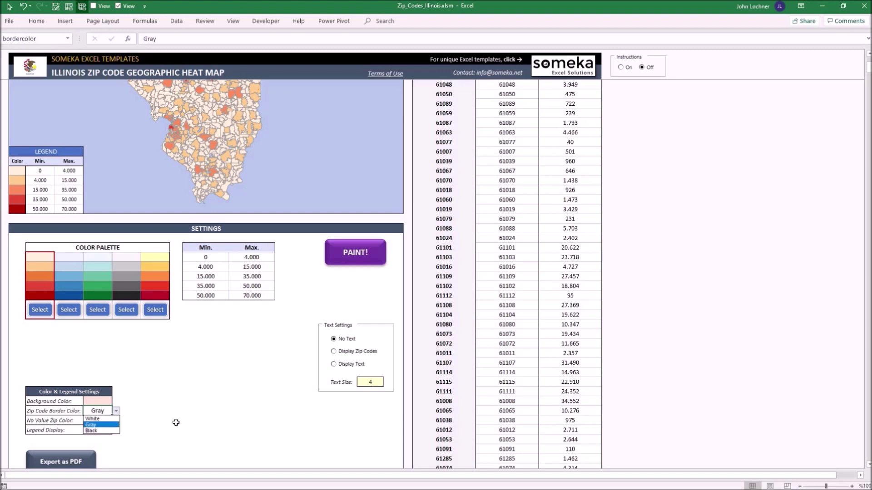
key("Escape")
- Clear the seven zip code values from 1.473 to 23.718 (61060 through 61103)
left_click(107, 421)
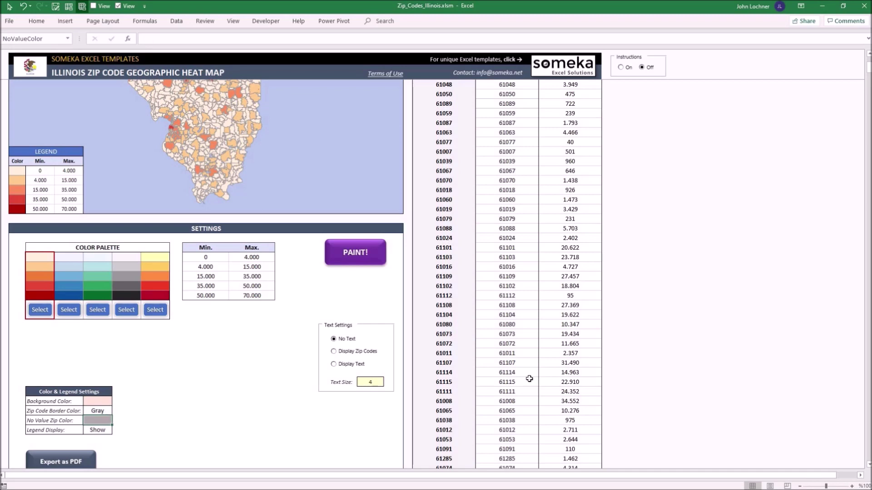
left_click_drag(574, 199, 578, 257)
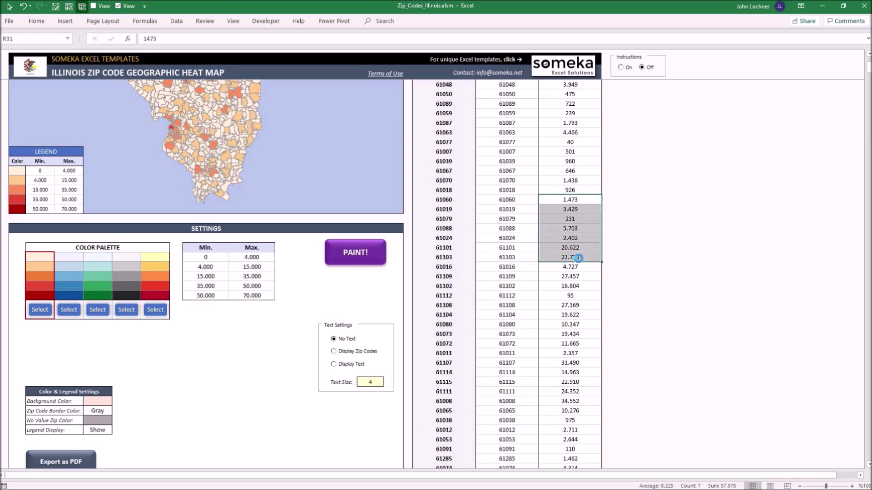
key("Delete")
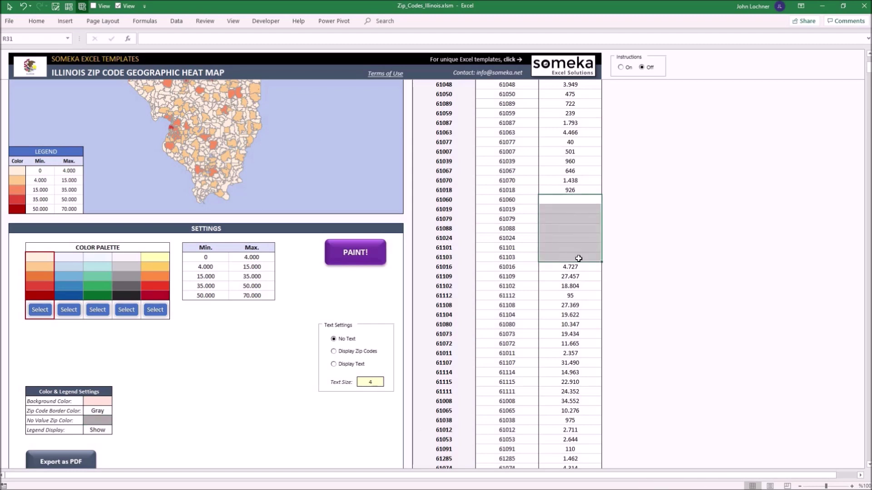
- Give the No Value Zip Color cell a light pink fill
left_click(98, 402)
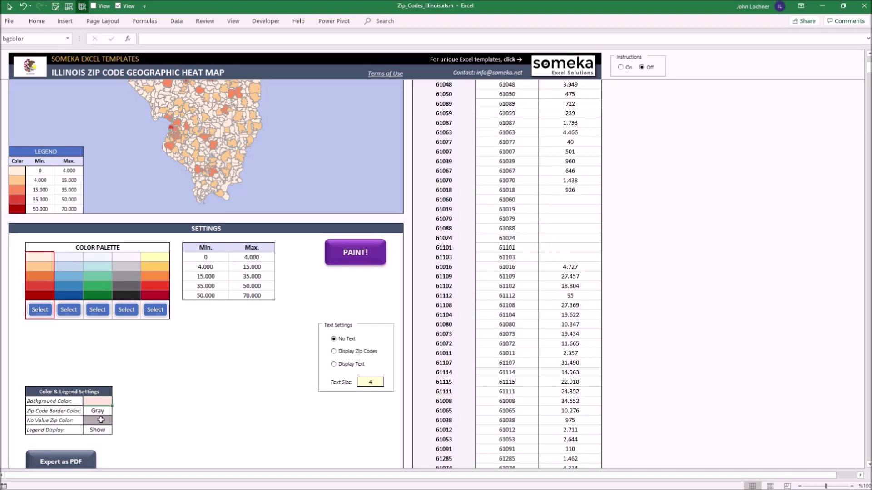
left_click(101, 420)
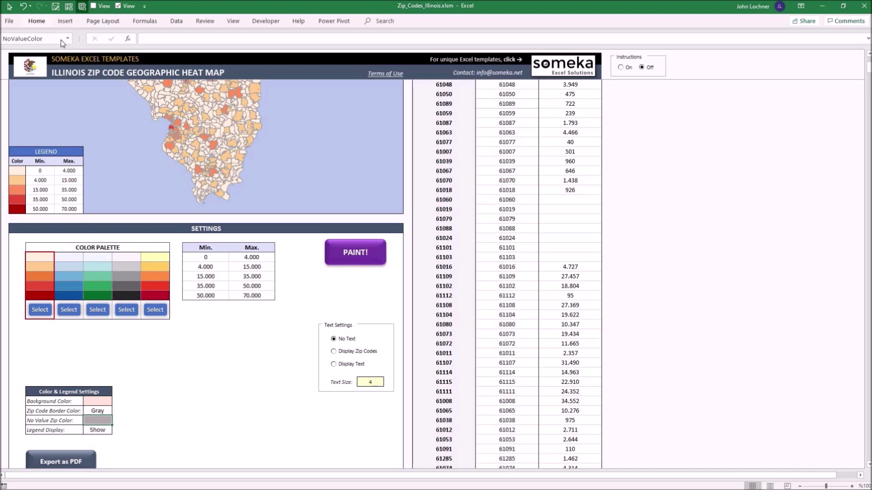
left_click(36, 21)
left_click(141, 53)
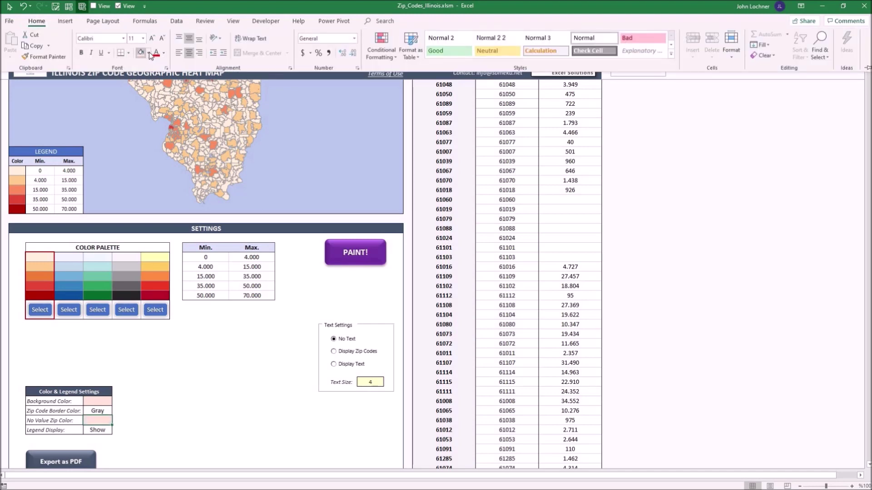
left_click(149, 53)
left_click(140, 82)
left_click(148, 52)
- Fill the No Value Zip Color cell grey and choose Hide in the Legend Display dropdown
left_click(140, 92)
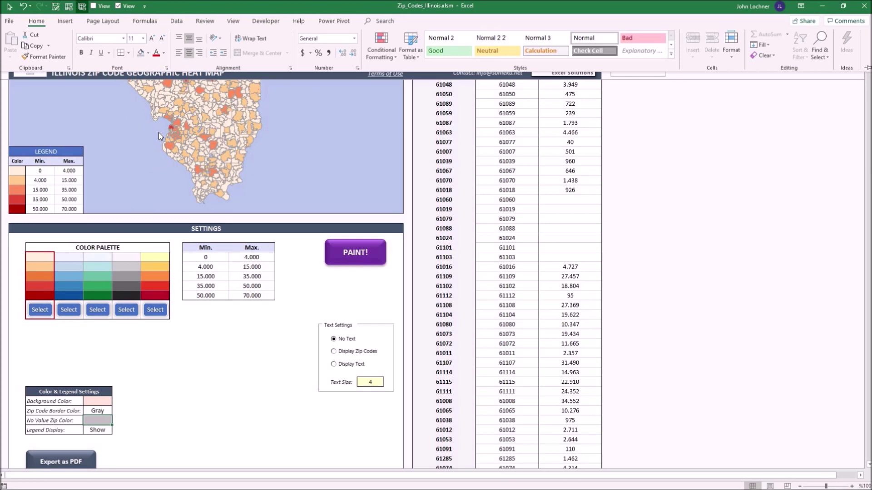
left_click(101, 432)
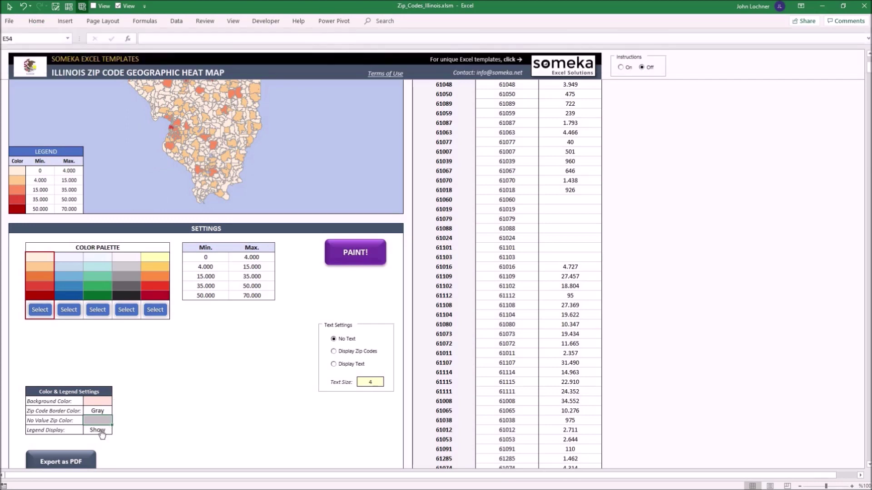
left_click(103, 431)
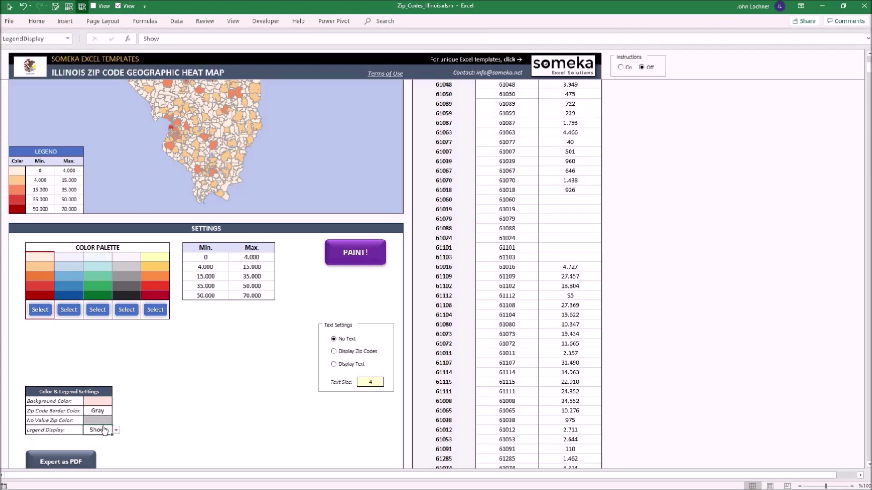
scroll(104, 430, "up", 1)
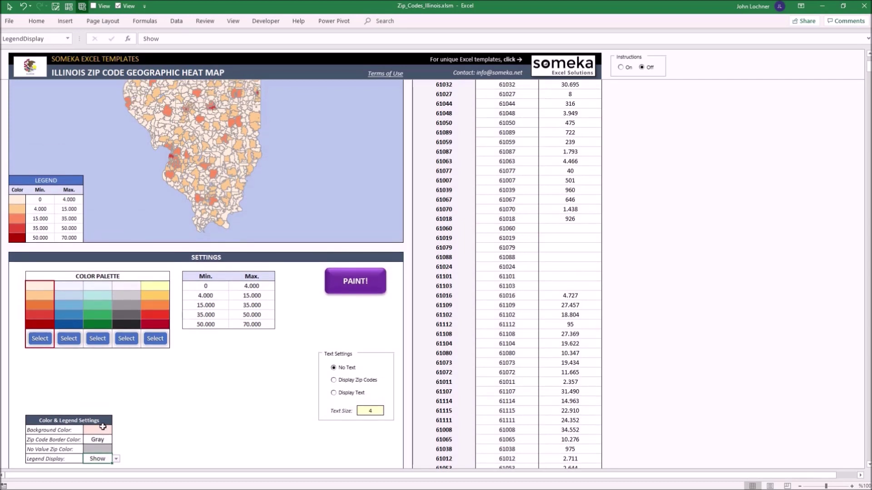
scroll(124, 409, "down", 2)
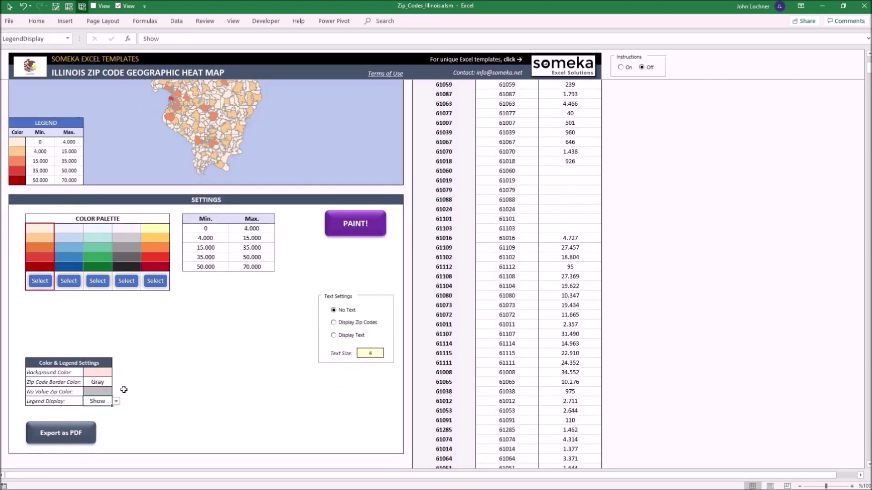
scroll(121, 433, "up", 1)
left_click(116, 431)
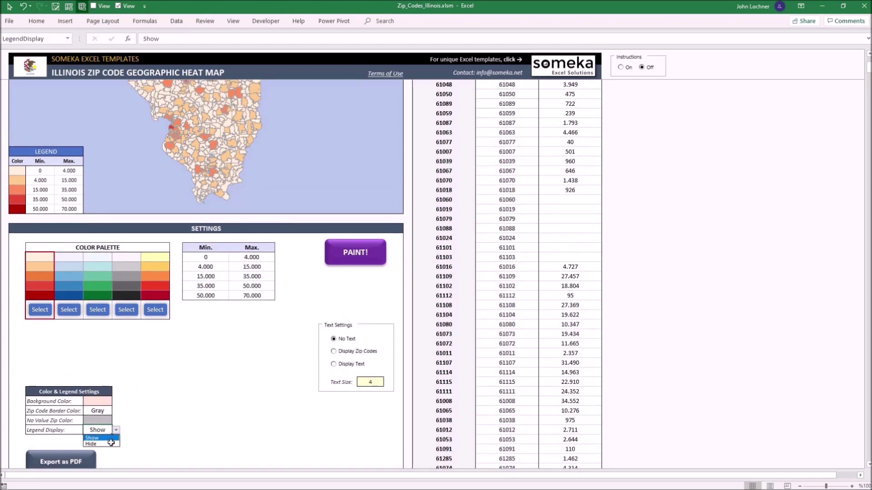
left_click(111, 444)
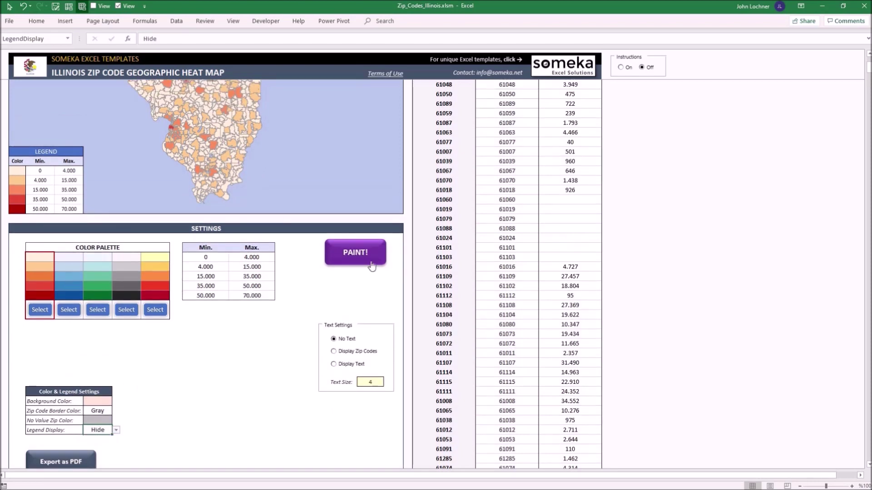
scroll(129, 271, "up", 5)
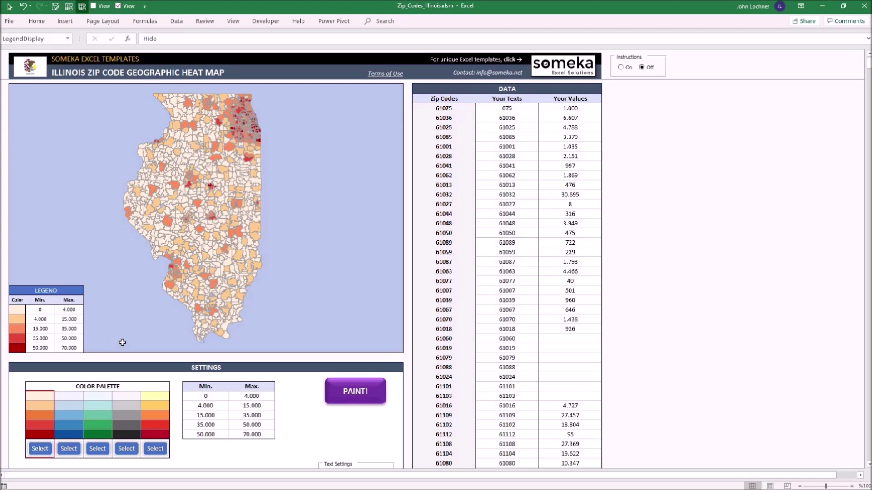
- Run PAINT! to redraw the Illinois map with pink background and hidden legend
scroll(233, 366, "down", 1)
scroll(234, 366, "down", 3)
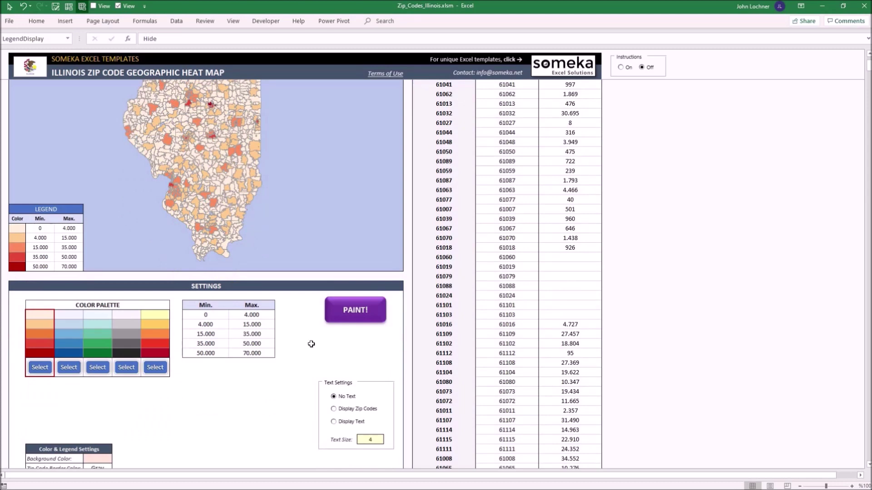
left_click(365, 315)
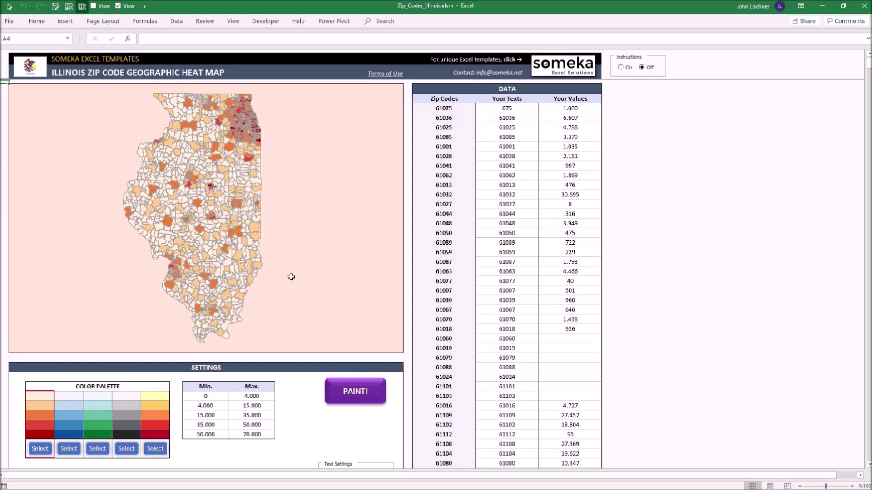
- Highlight the Zip Codes column and the Your Texts entries from 075 to 61103
scroll(331, 379, "down", 5)
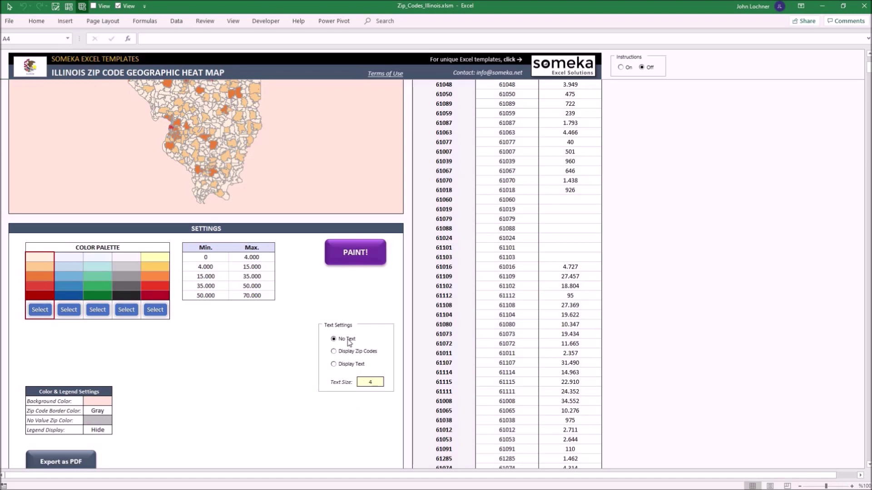
scroll(195, 318, "up", 5)
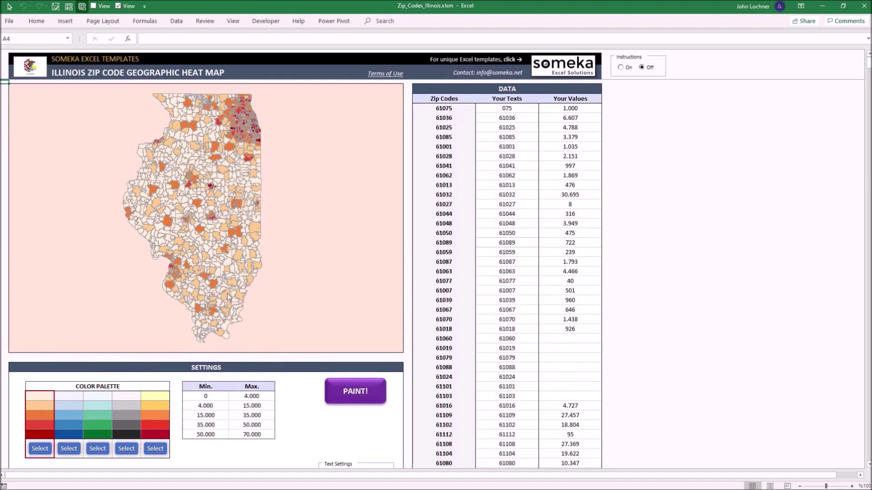
scroll(292, 330, "down", 7)
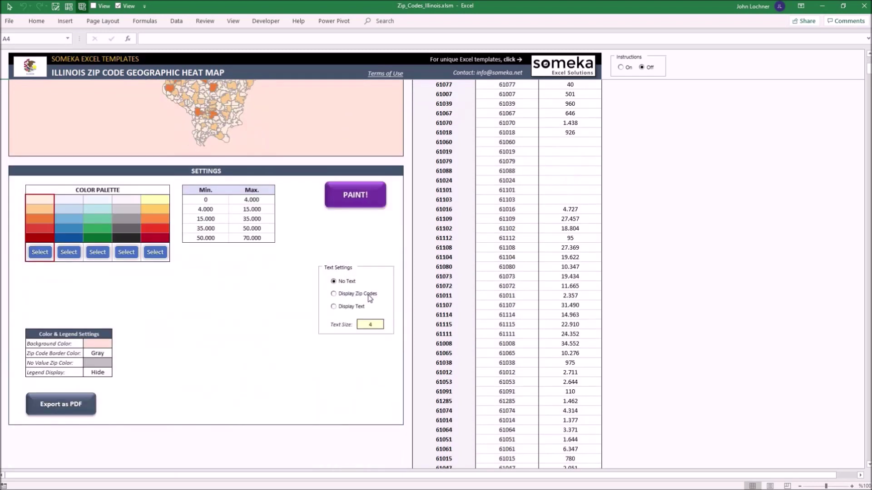
scroll(376, 306, "up", 7)
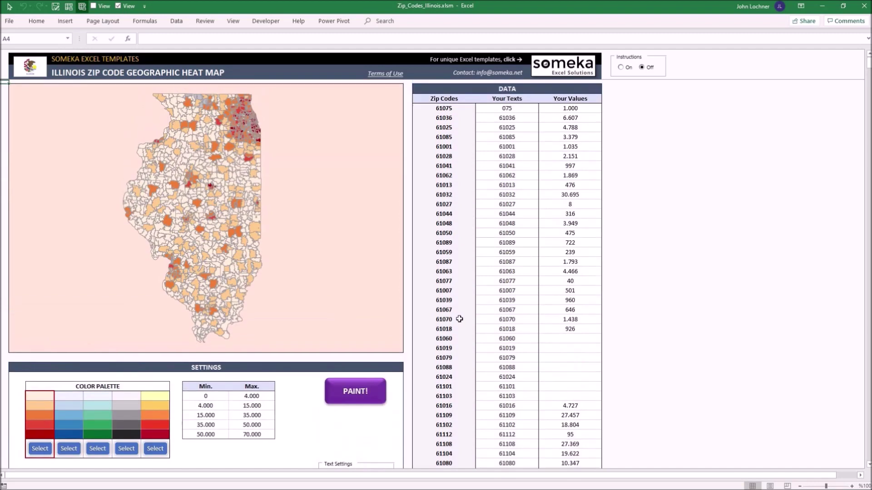
left_click(446, 107)
left_click(436, 462, "shift")
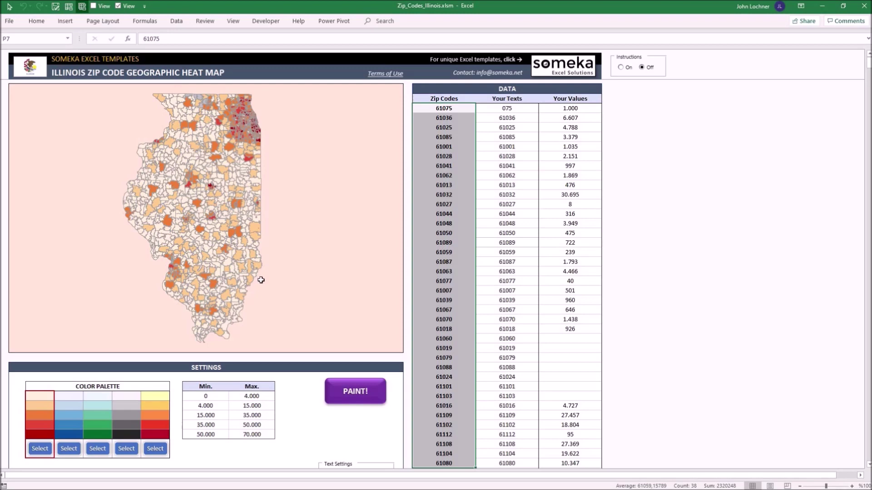
scroll(260, 280, "down", 7)
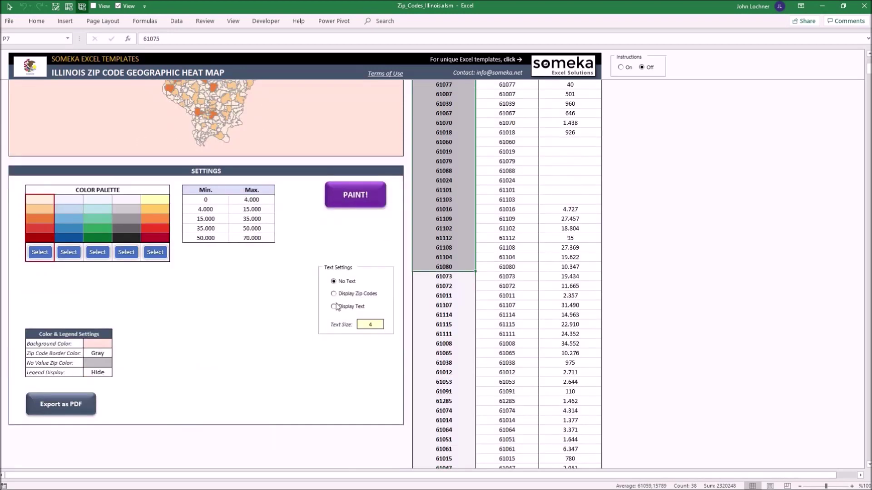
scroll(358, 314, "up", 7)
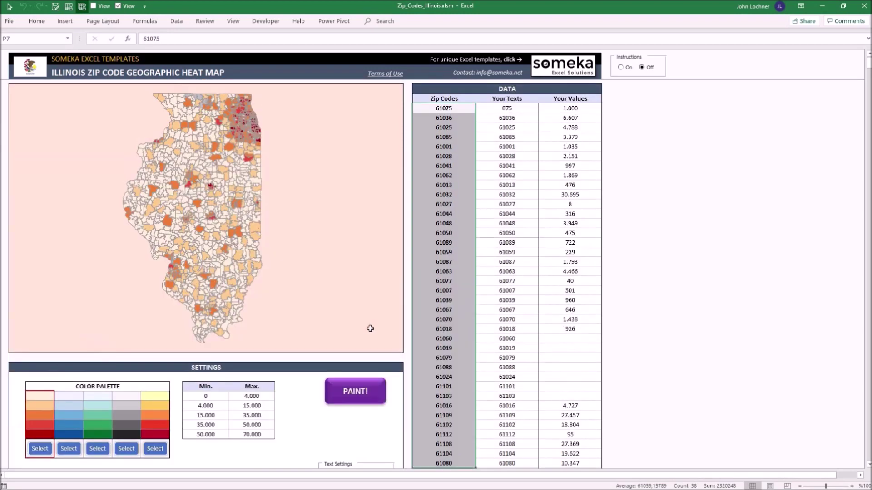
left_click_drag(518, 110, 510, 395)
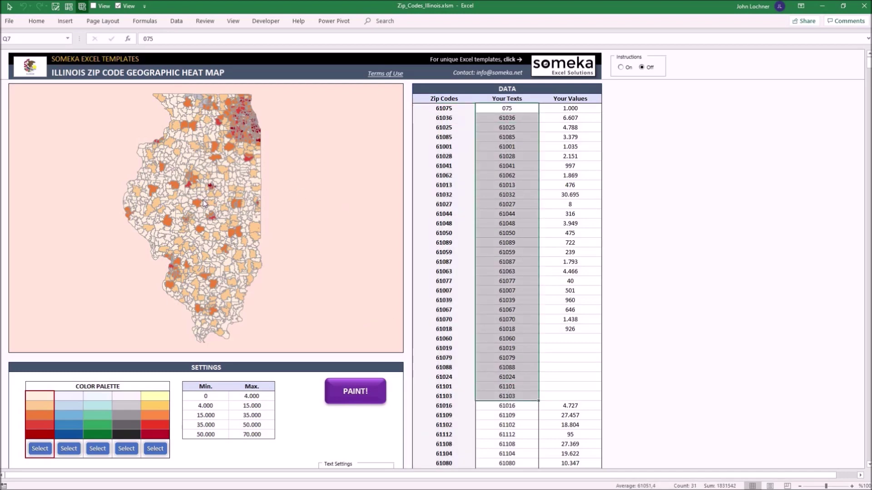
- Select the Text Size setting, currently 4, in the Text Settings box
scroll(245, 343, "down", 5)
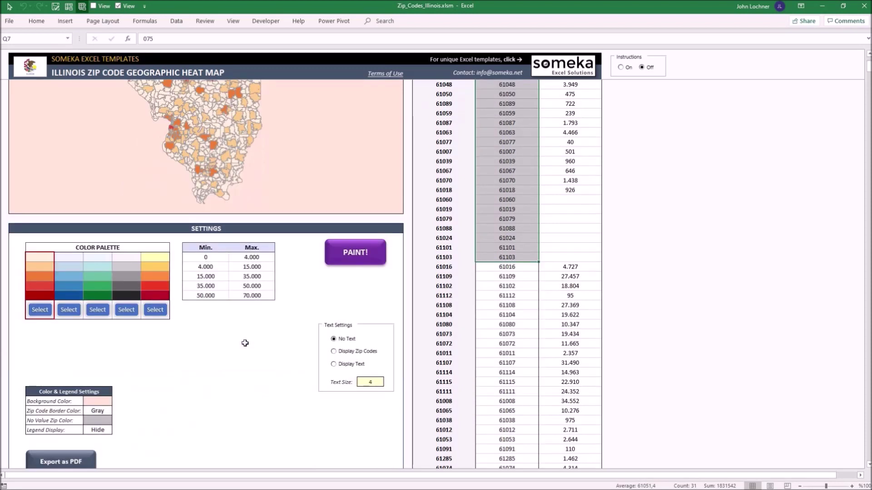
scroll(244, 343, "down", 3)
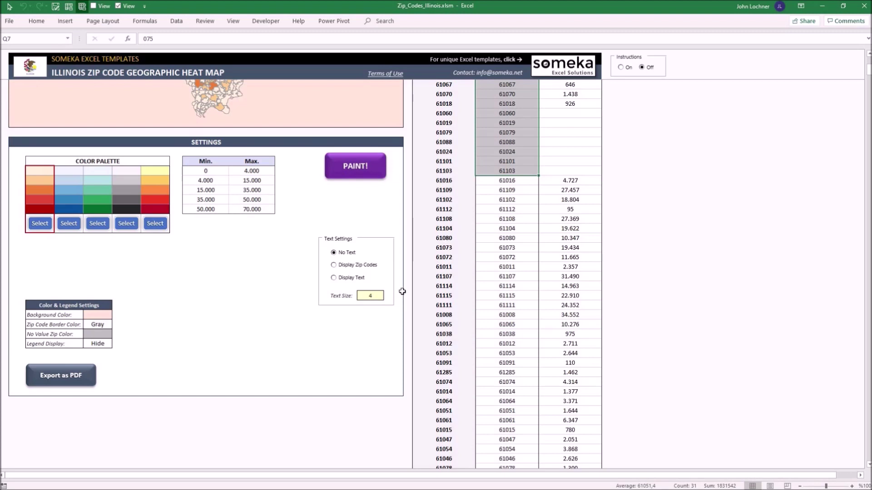
left_click(383, 298)
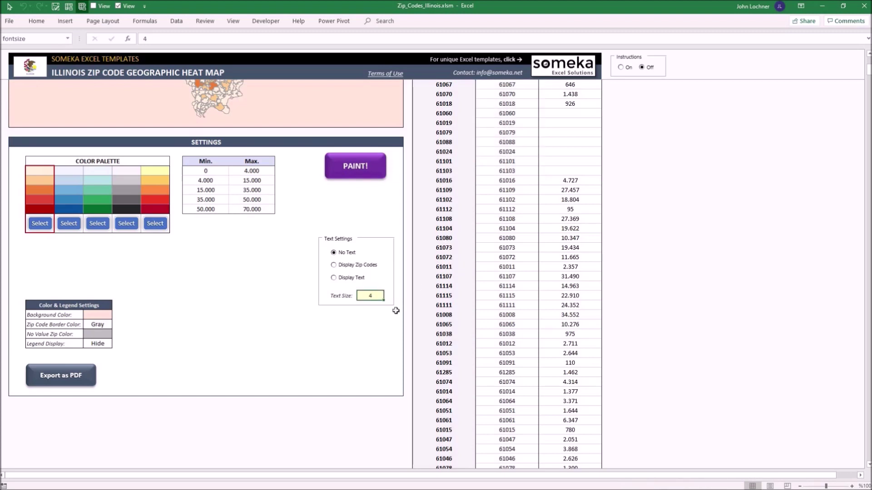
- Set the Illinois map's text size to 3 and close the workbook
type("3")
key("Return")
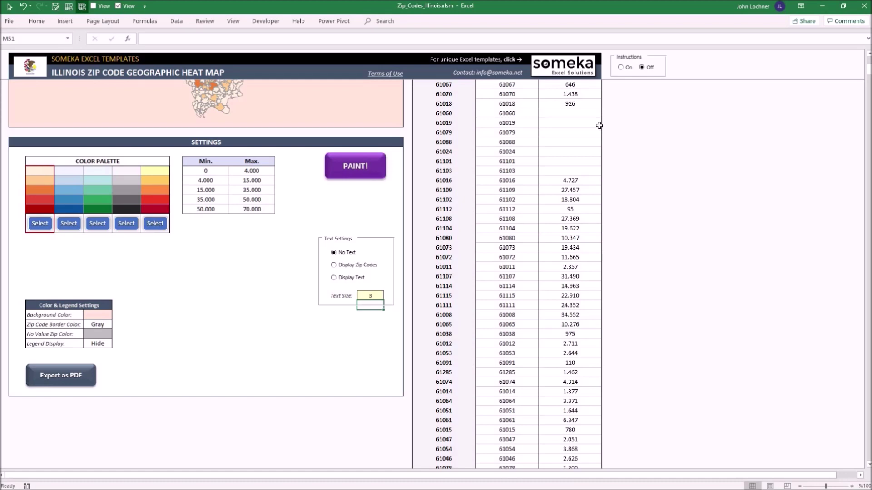
key("alt+F4")
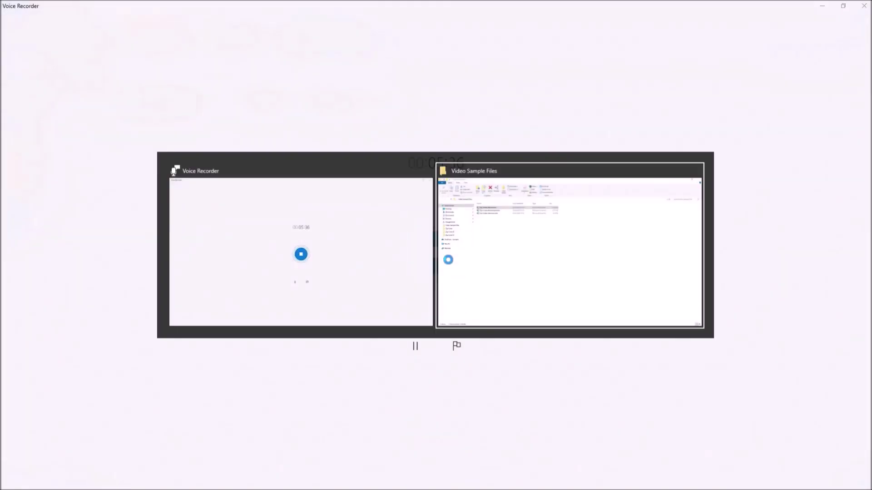
- Answer the save prompt, open Zip_Codes_Mississippi.xlsm and choose its green colour set
left_click(218, 108)
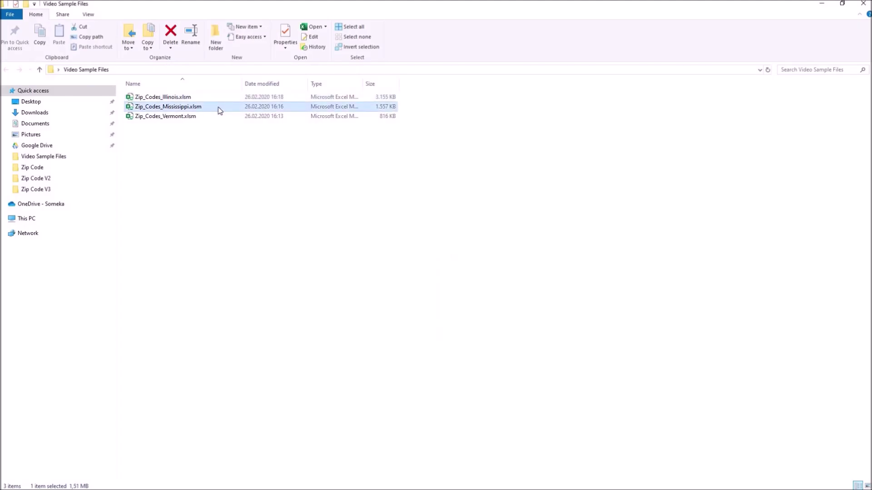
double_click(220, 108)
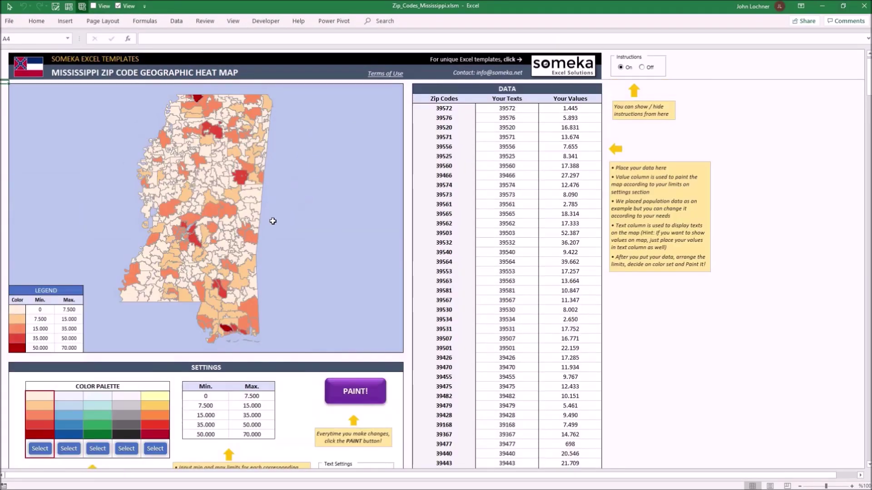
left_click(103, 449)
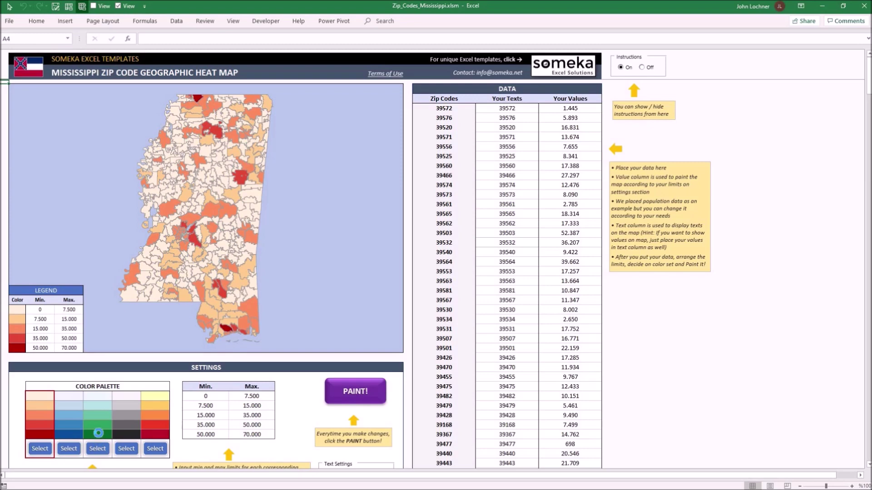
- Fill the green set's middle swatch cell with a deeper green theme colour
left_click(102, 417)
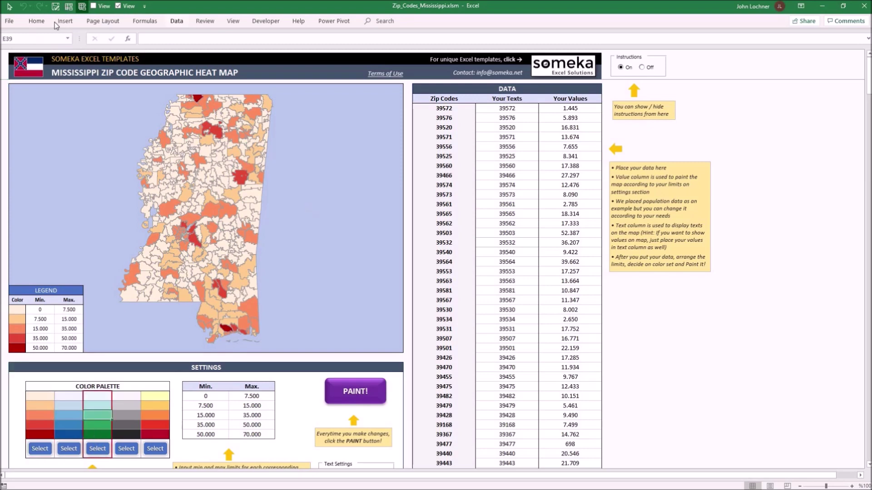
left_click(37, 21)
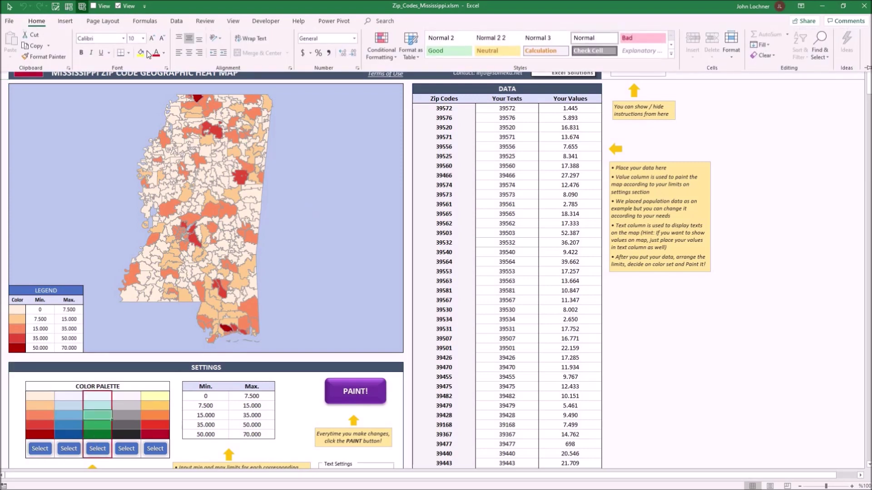
left_click(148, 53)
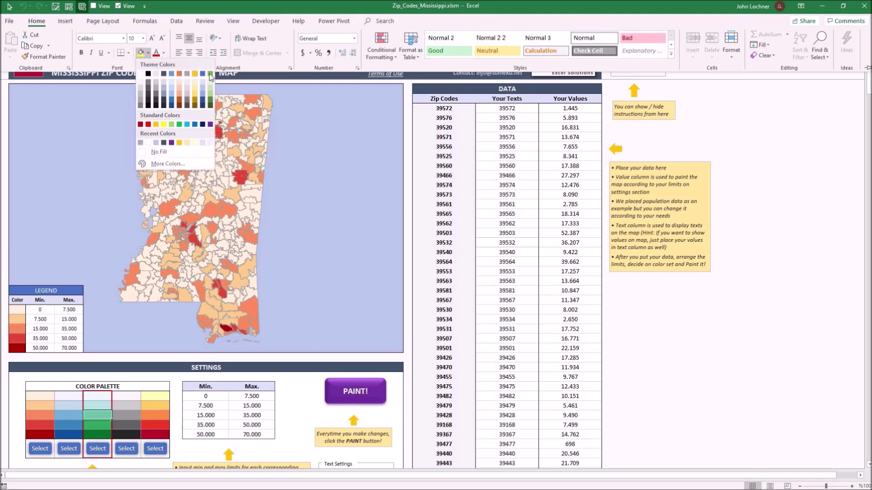
left_click(210, 74)
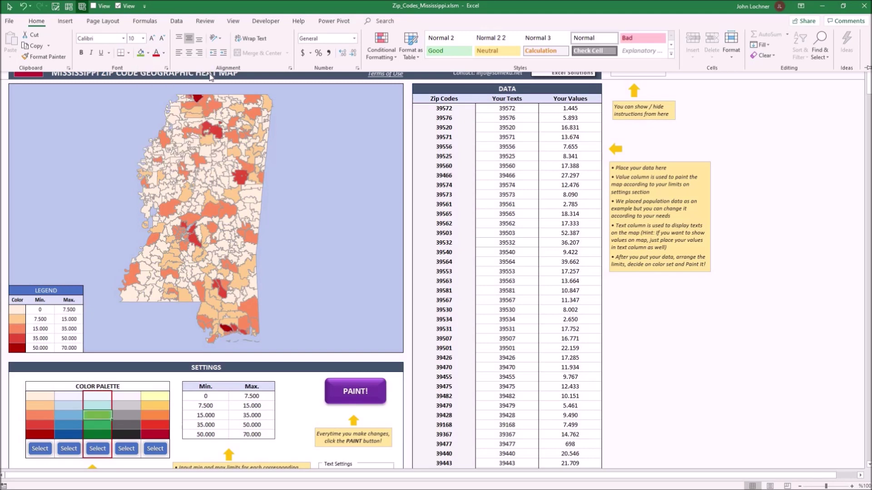
scroll(223, 177, "down", 2)
scroll(234, 234, "up", 2)
scroll(255, 398, "down", 1)
- Set the upper bands to 15.000–20.000, 20.000–30.000 and 30.000–70.000, then select values 13.674–39.662
left_click(212, 411)
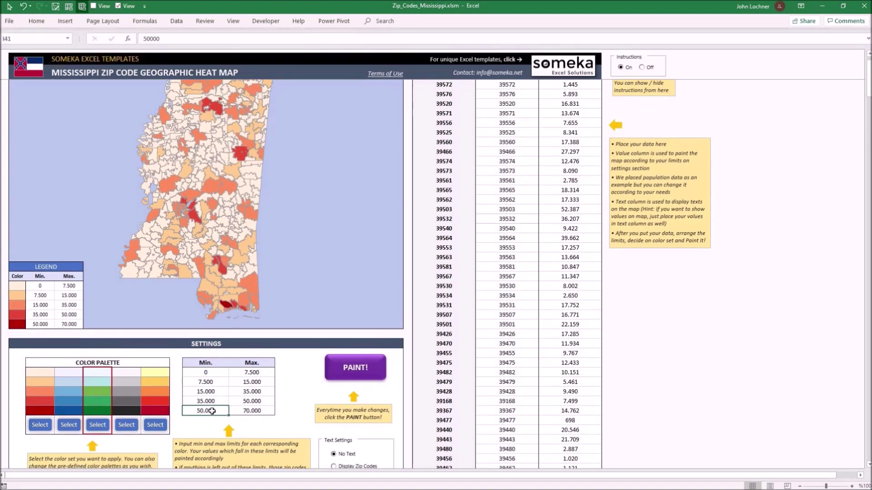
type("30000")
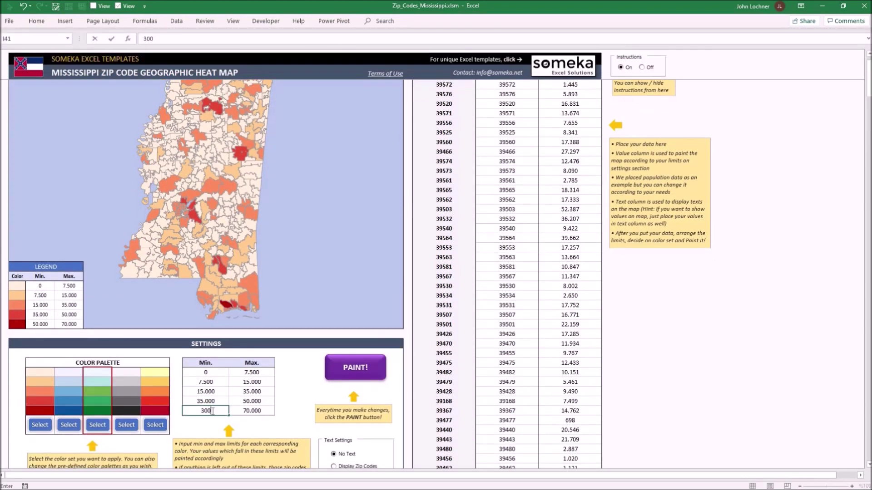
left_click(252, 401)
type("30.000")
key("Up")
type("20000")
key("Return")
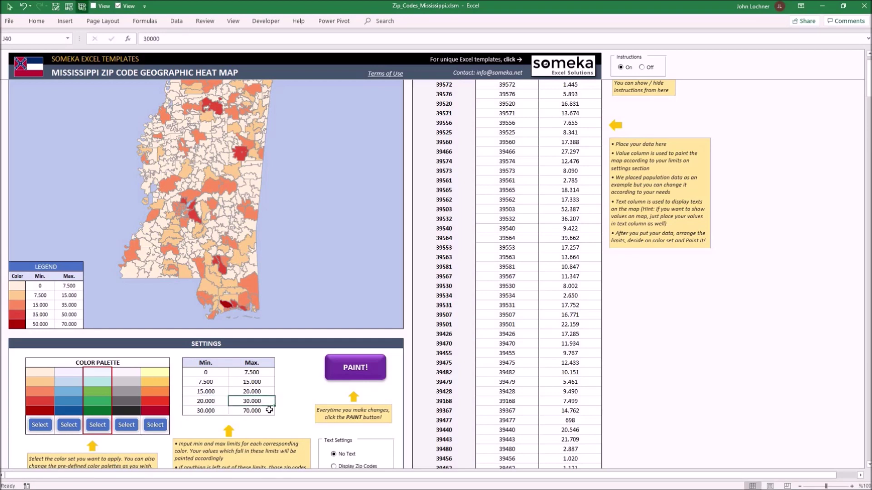
scroll(580, 135, "up", 1)
left_click_drag(570, 136, 575, 262)
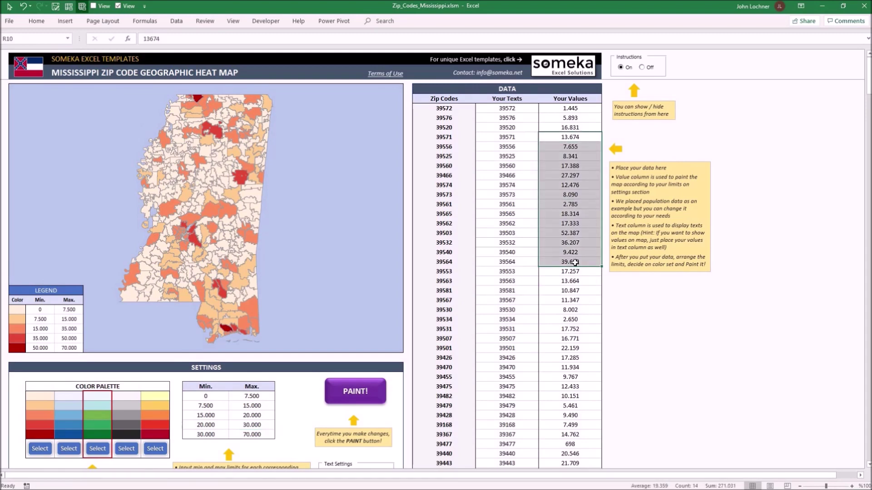
- Clear the values for zips 39571–39564 and show zip code labels at text size 2
key("Delete")
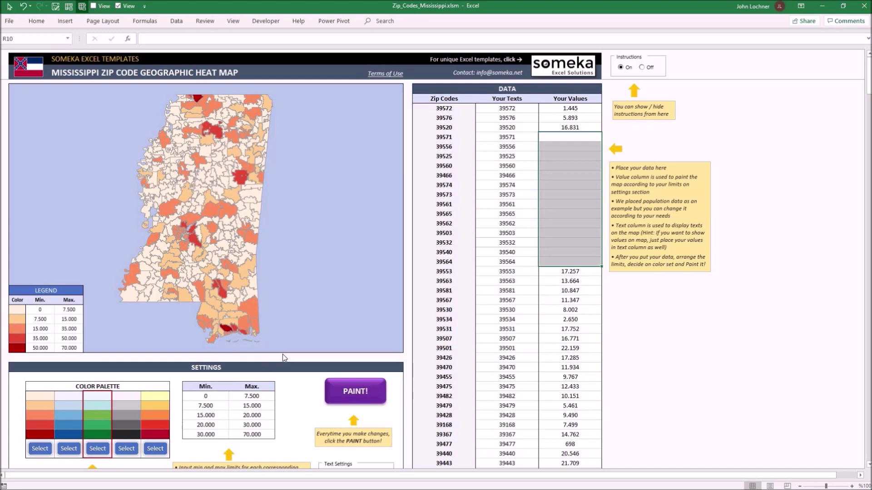
scroll(286, 356, "down", 7)
left_click(334, 294)
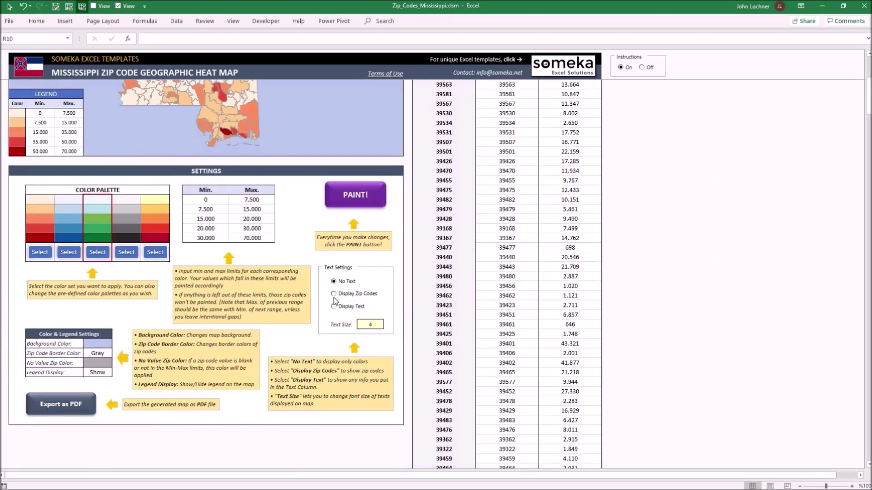
left_click(372, 325)
type("2")
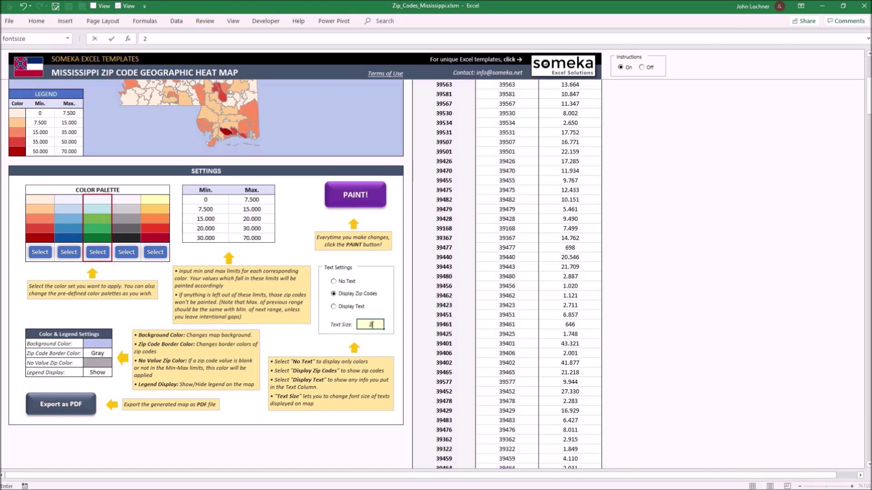
key("Return")
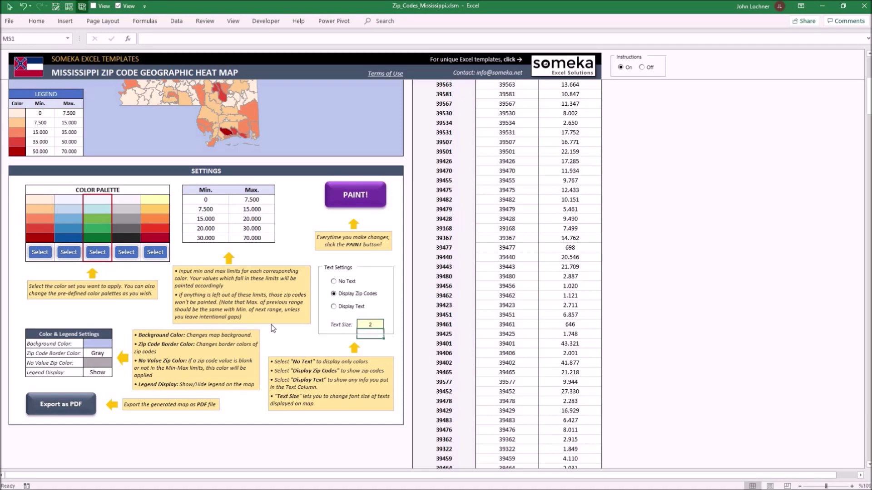
- Set Legend Display to Hide and repaint the Mississippi map in green shades
left_click(109, 374)
left_click(117, 372)
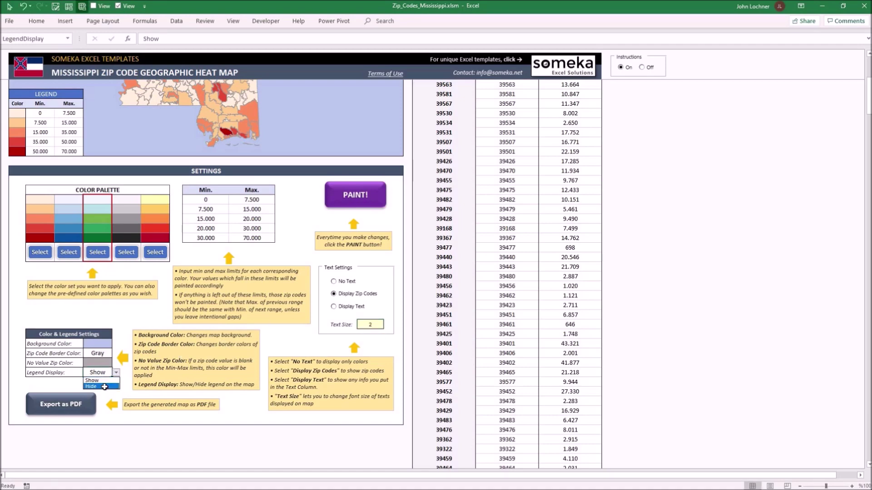
left_click(105, 387)
scroll(318, 401, "up", 7)
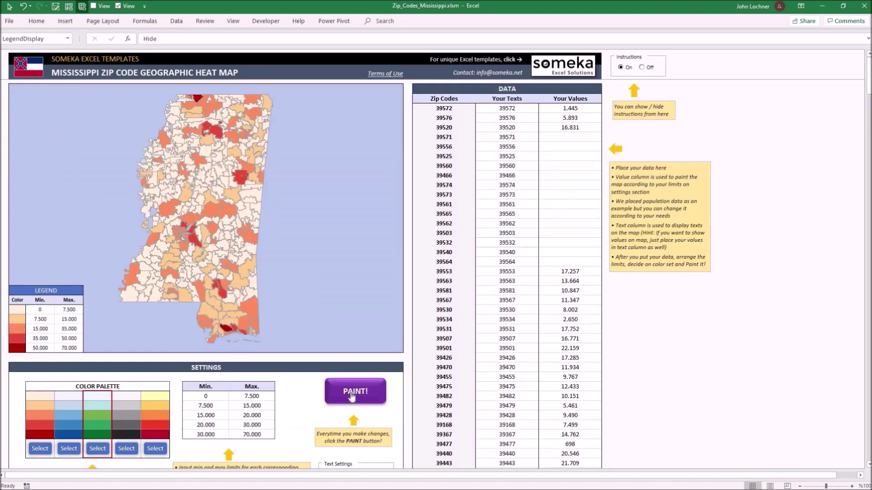
left_click(355, 392)
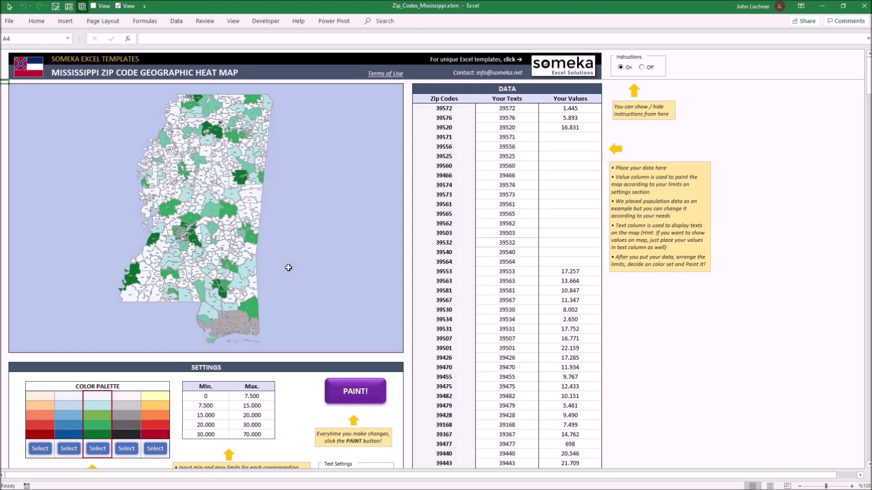
- Close the Mississippi workbook unsaved, open the Vermont workbook and apply the yellow-to-red colour set
left_click(864, 6)
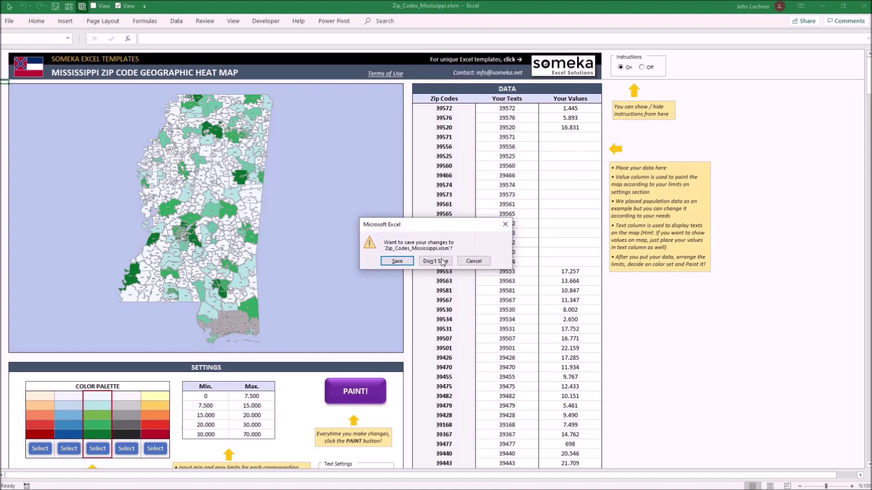
left_click(438, 261)
double_click(221, 117)
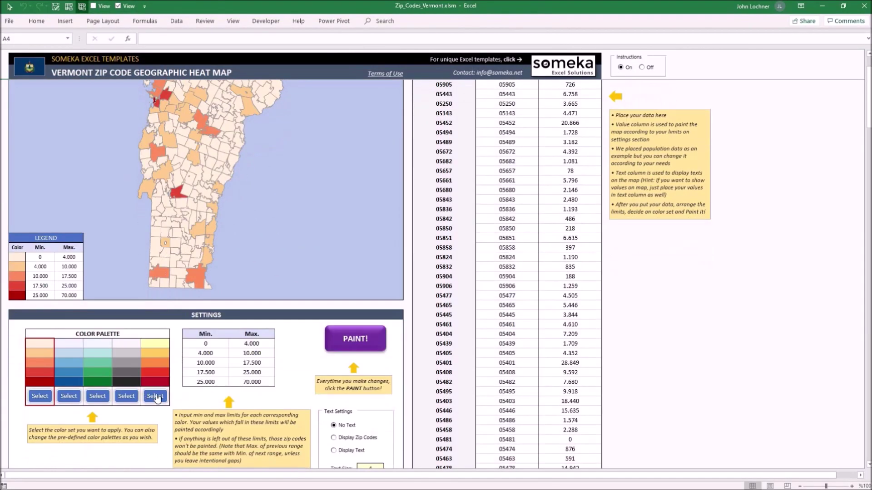
left_click(156, 397)
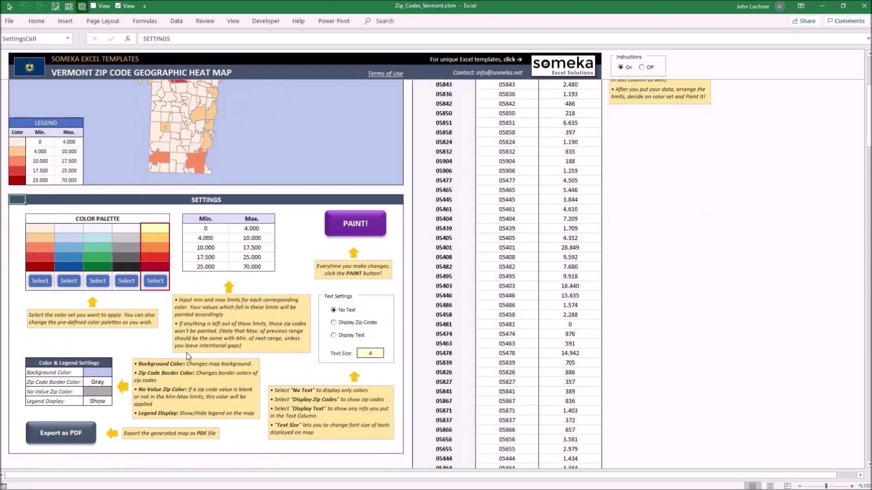
- Fill the Background Color cell light pink
left_click(98, 374)
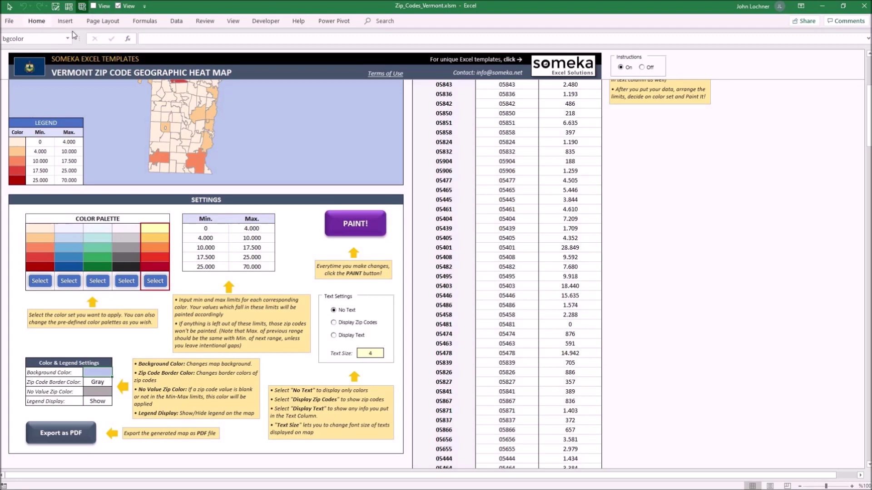
left_click(36, 21)
left_click(148, 53)
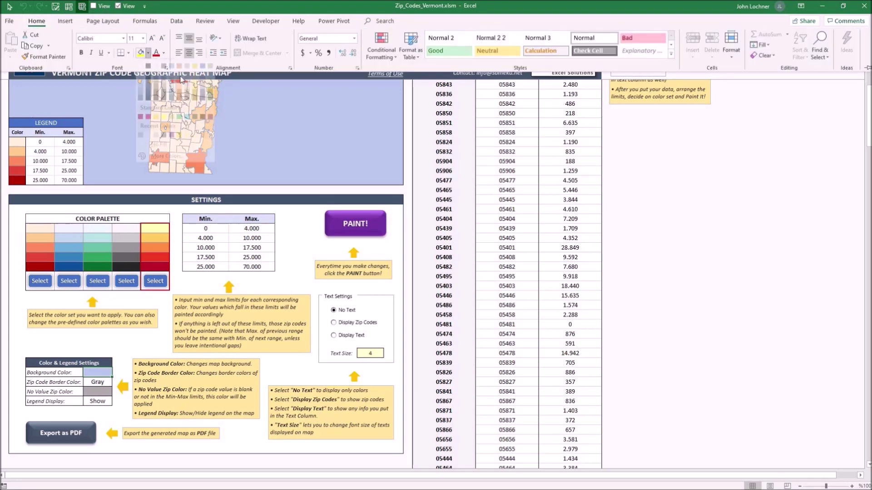
left_click(181, 86)
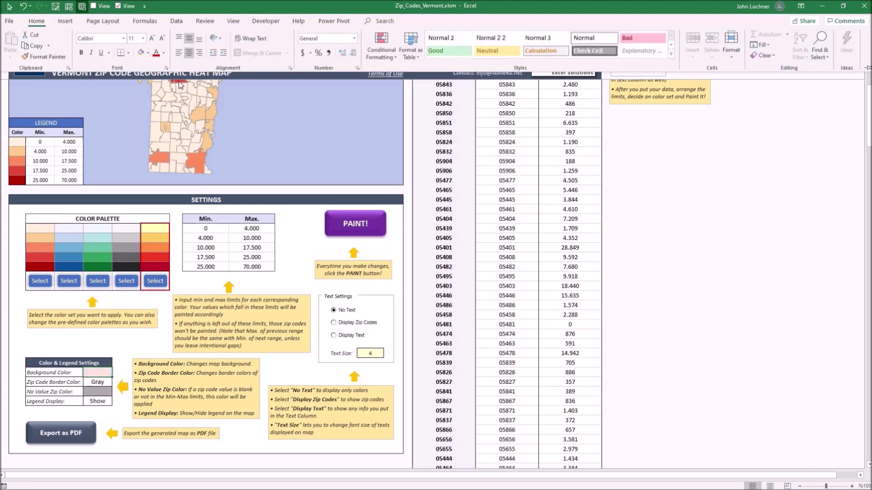
- Turn on Display Text and set Zip Code Border Color to Black
left_click(334, 336)
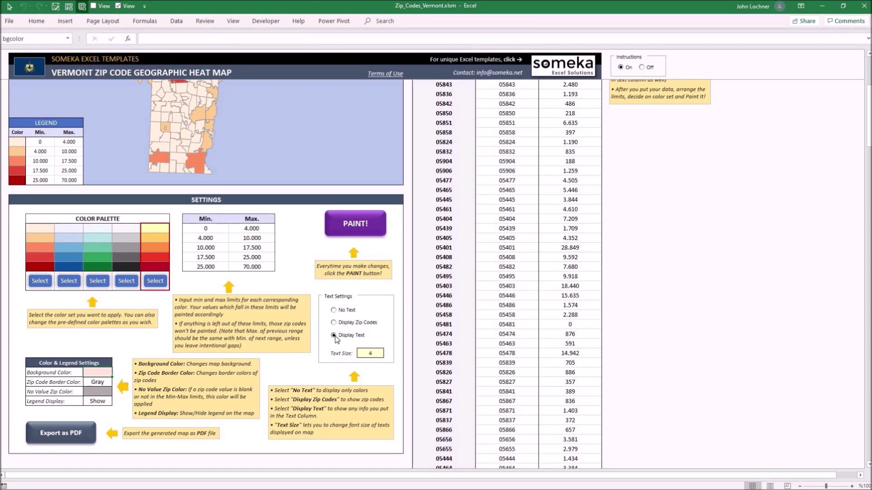
left_click(103, 383)
left_click(116, 382)
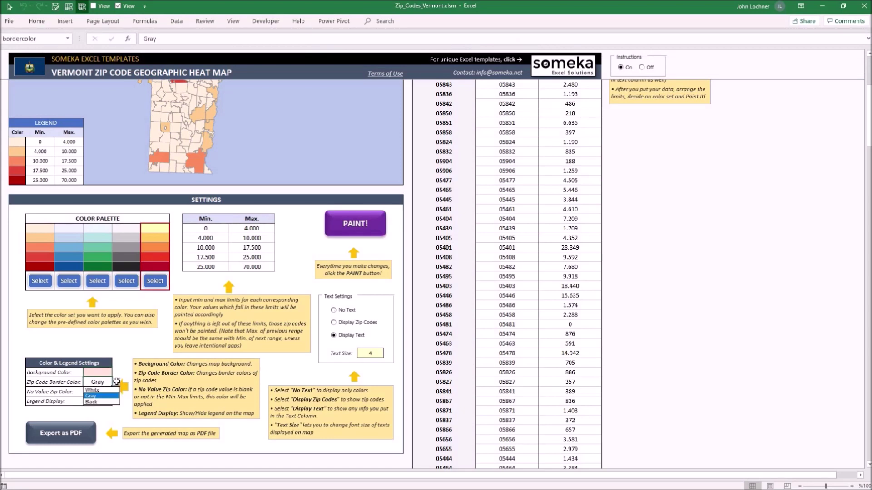
left_click(102, 396)
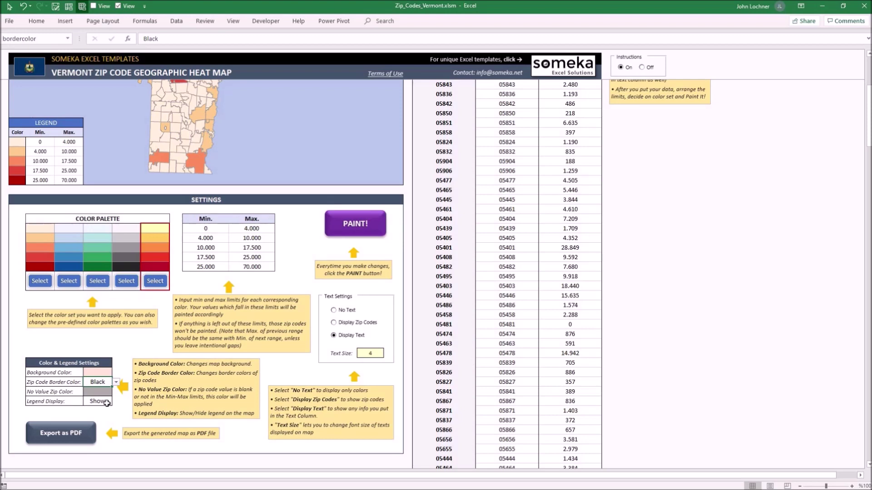
scroll(260, 377, "up", 6)
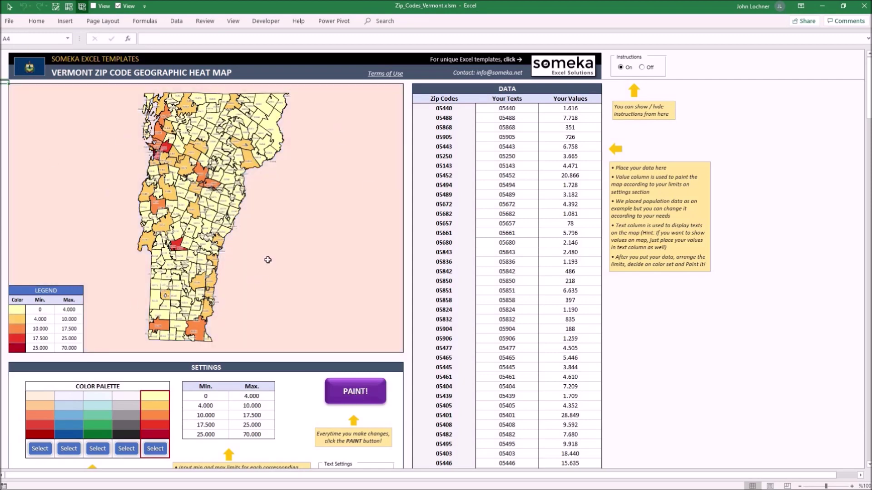
- Review the Vermont settings (Display Text, text size 4, bands to 25.000–70.000) and return to the map
scroll(264, 290, "down", 5)
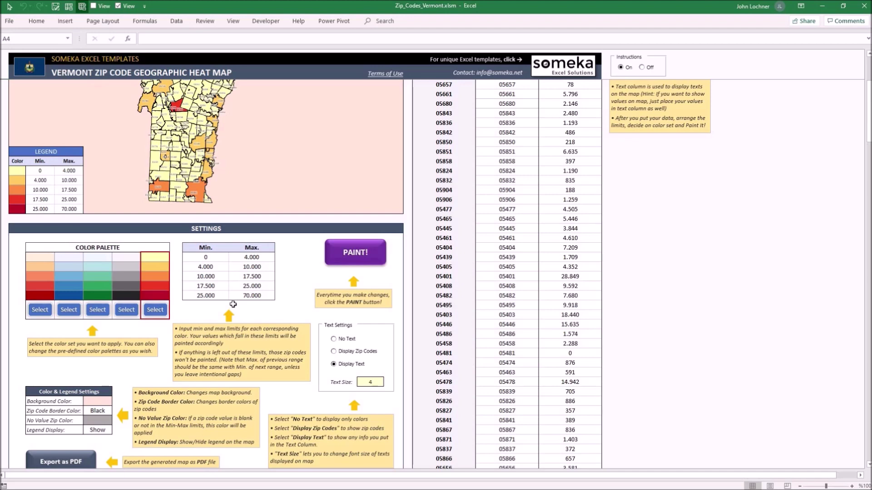
scroll(247, 302, "up", 5)
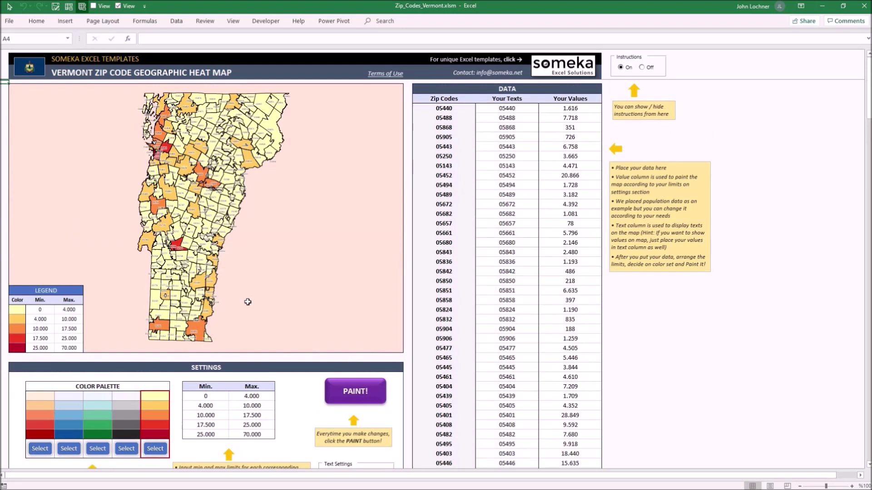
- Copy the Vermont map range and paste it as a picture on an emptied blank PowerPoint slide
left_click_drag(11, 87, 395, 353)
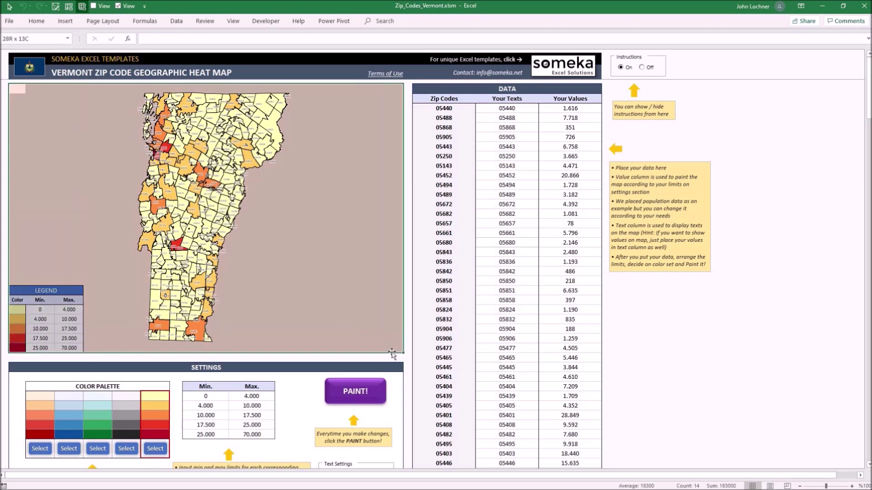
key("ctrl+c")
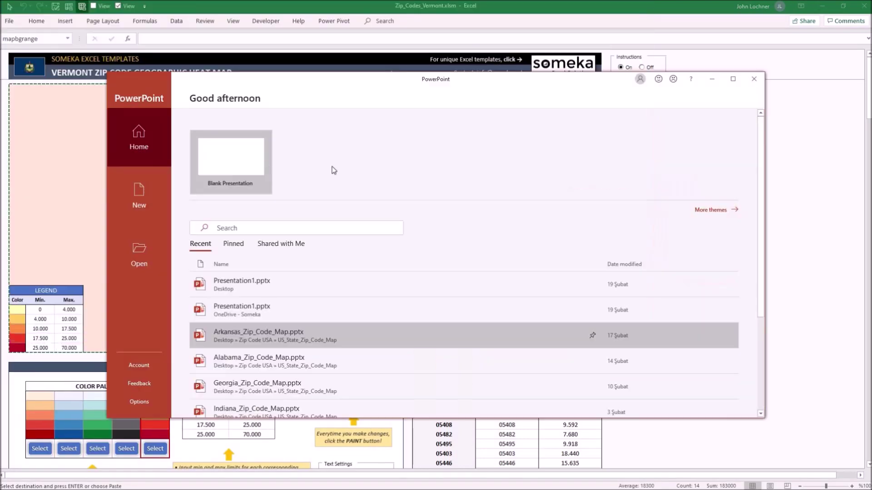
key("Return")
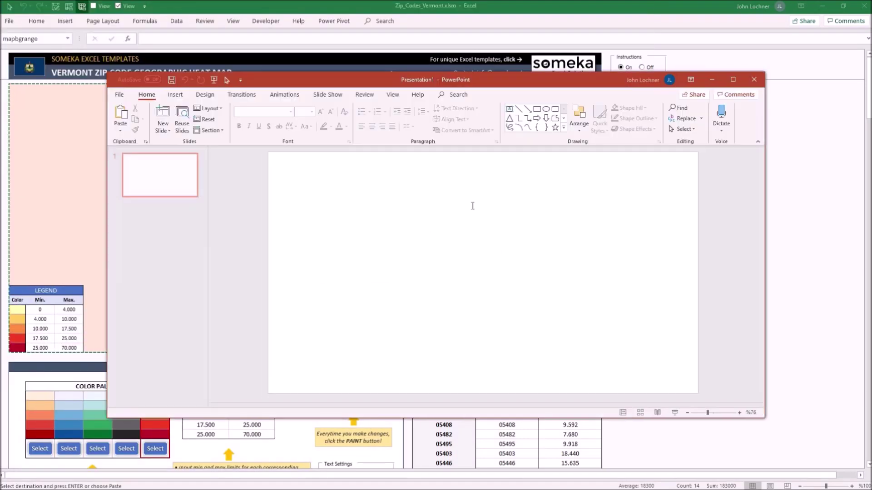
key("ctrl+a")
key("Delete")
right_click(392, 251)
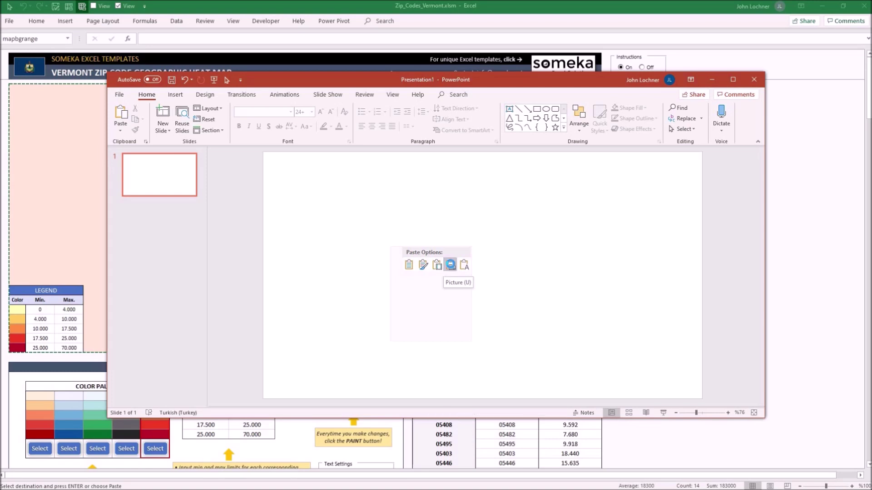
left_click(451, 267)
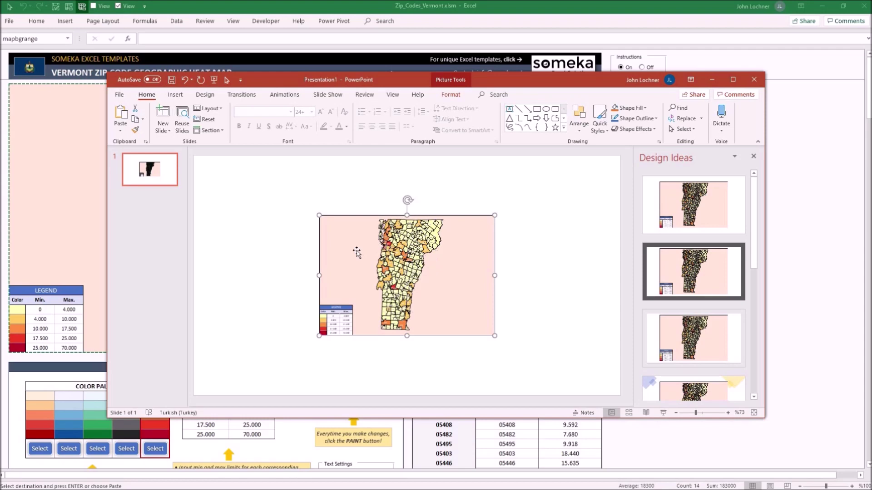
- Export the Vermont map to Zip_Codes_Vermont.pdf and close Acrobat Reader after reviewing it
left_click(53, 86)
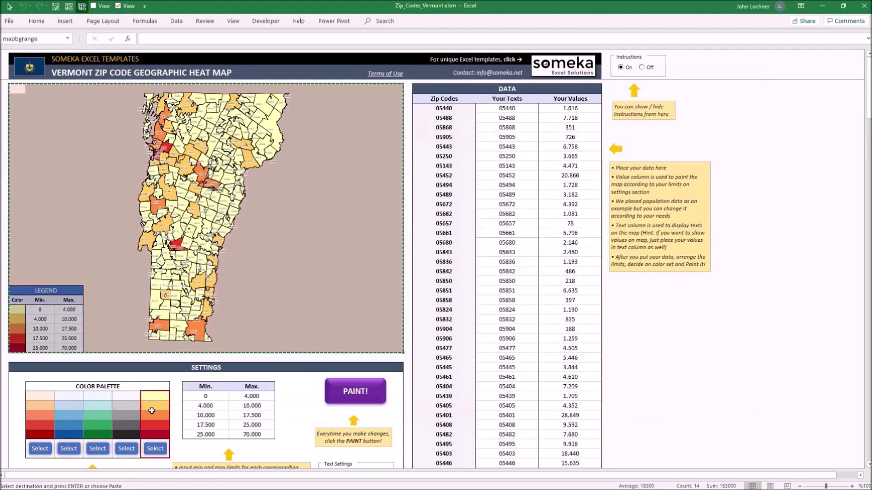
scroll(151, 408, "down", 9)
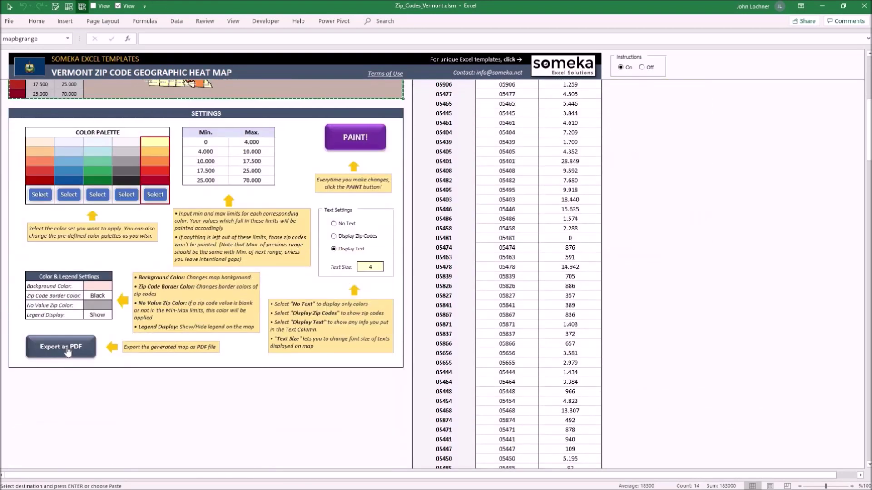
left_click(67, 348)
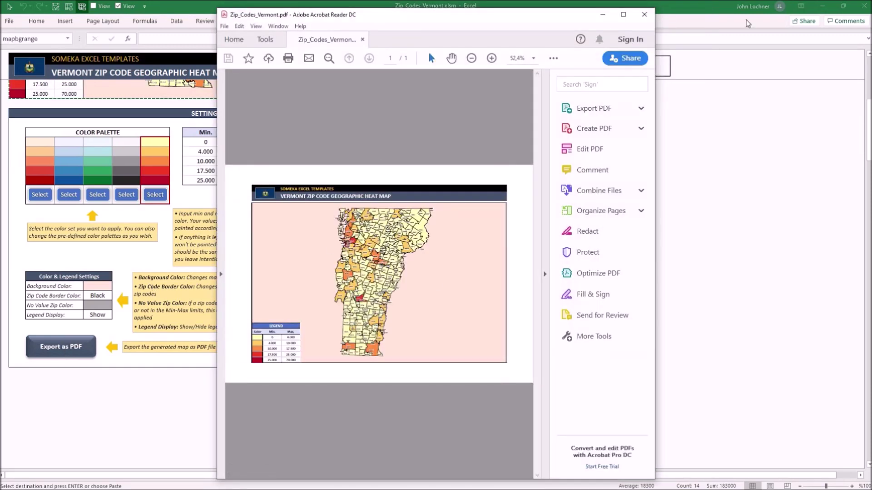
left_click(644, 15)
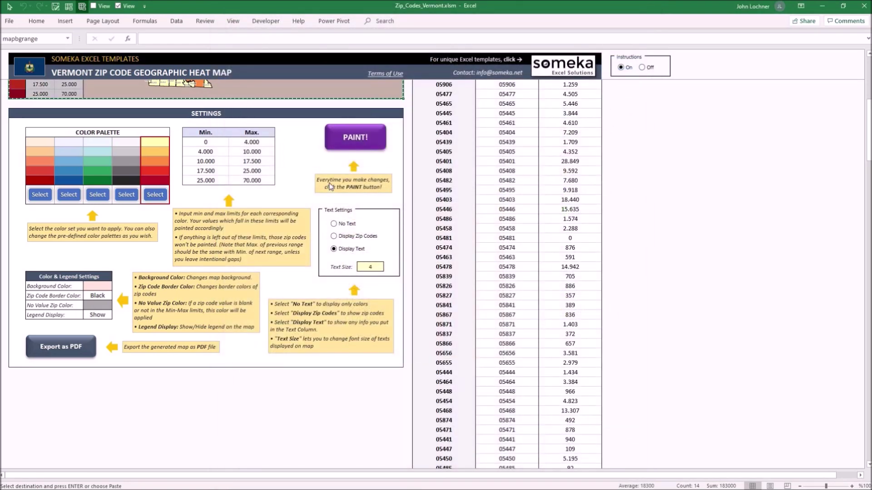
- Cancel the pending copy and unprotect the Vermont sheet with the sheet password
scroll(331, 186, "up", 1)
scroll(330, 185, "up", 8)
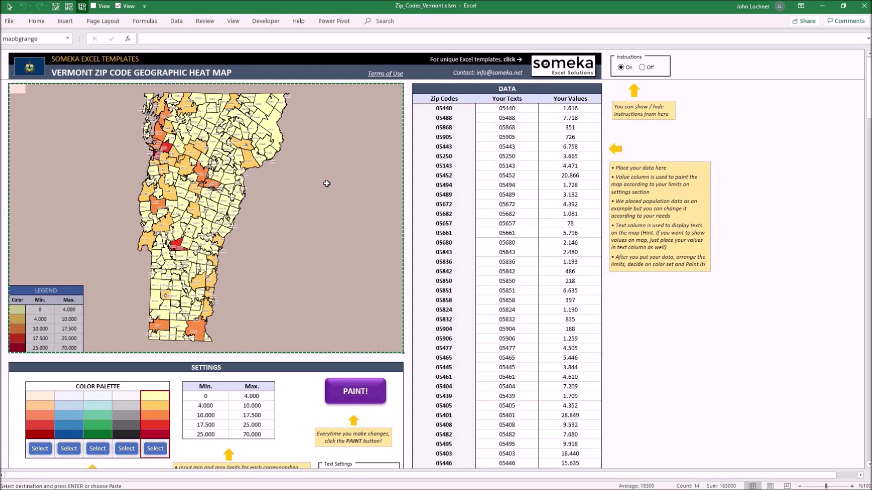
key("Escape")
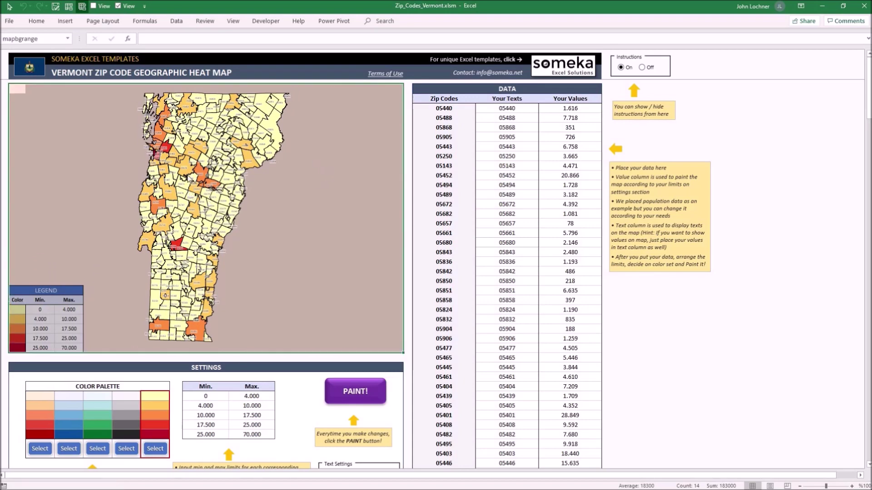
key("alt+r")
type("ps")
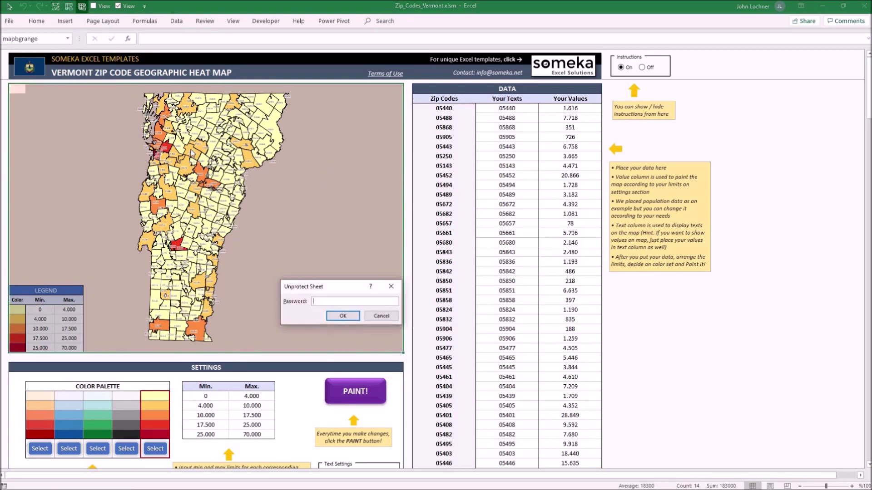
type("***")
key("Return")
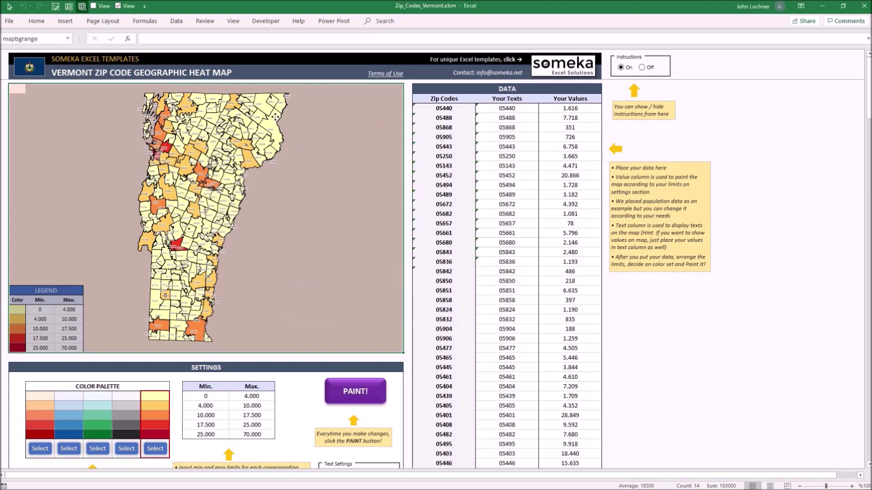
- Select zip code 05905 and two neighbouring zip code shapes on the map
left_click(275, 117)
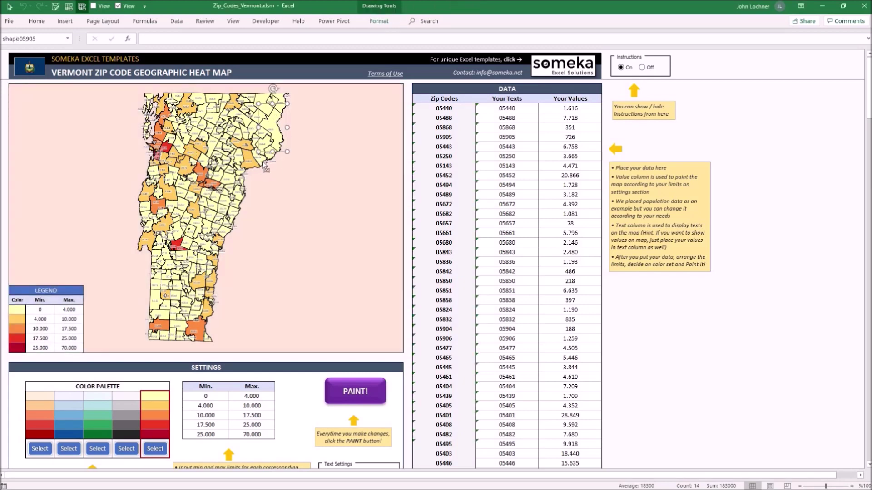
left_click(250, 159, "shift")
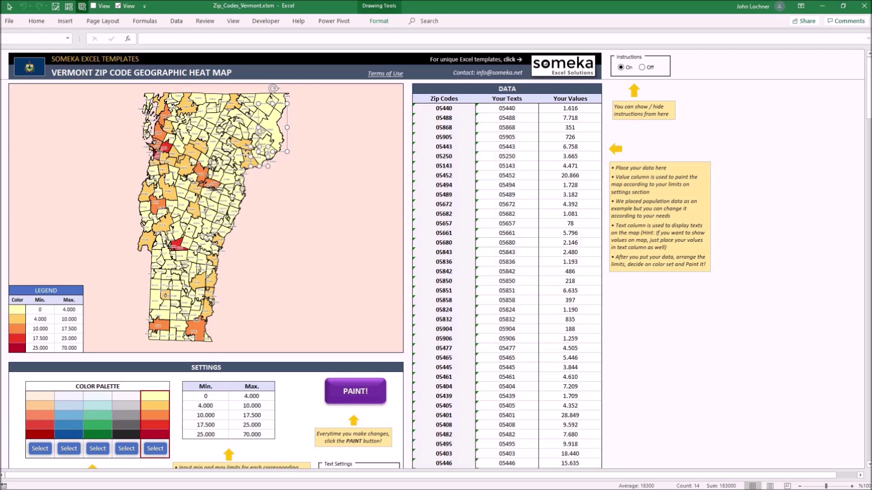
left_click(263, 175, "shift")
- Paste the copied zip code shapes onto a new, emptied second PowerPoint slide
key("alt+Tab")
key("ctrl+m")
key("ctrl+a")
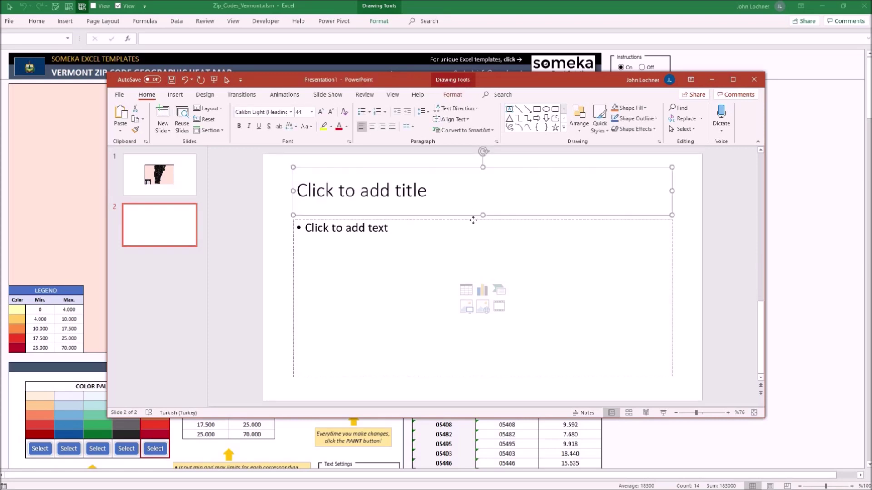
key("Delete")
key("ctrl+v")
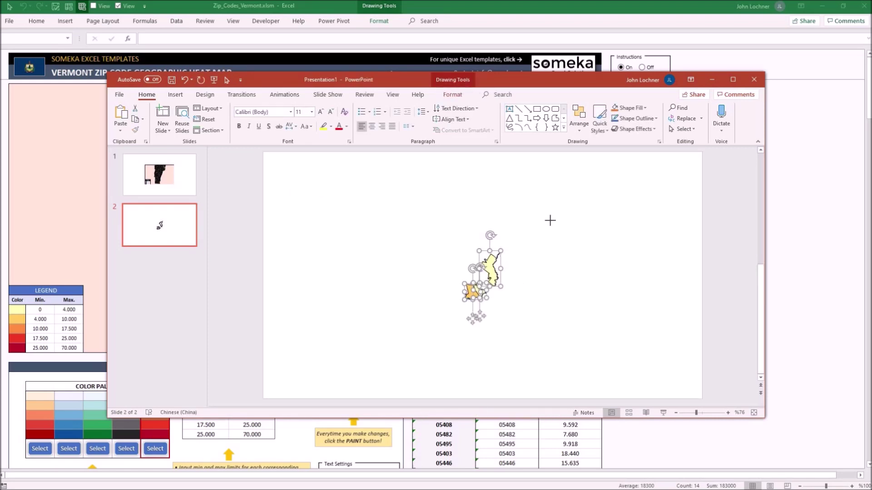
- Enlarge the pasted shapes, spread them apart and apply a red highlight colour
mouse_move(550, 221)
left_mouse_down()
mouse_move(539, 226)
mouse_move(627, 263)
left_mouse_up()
key("Escape")
left_click_drag(495, 283, 552, 326)
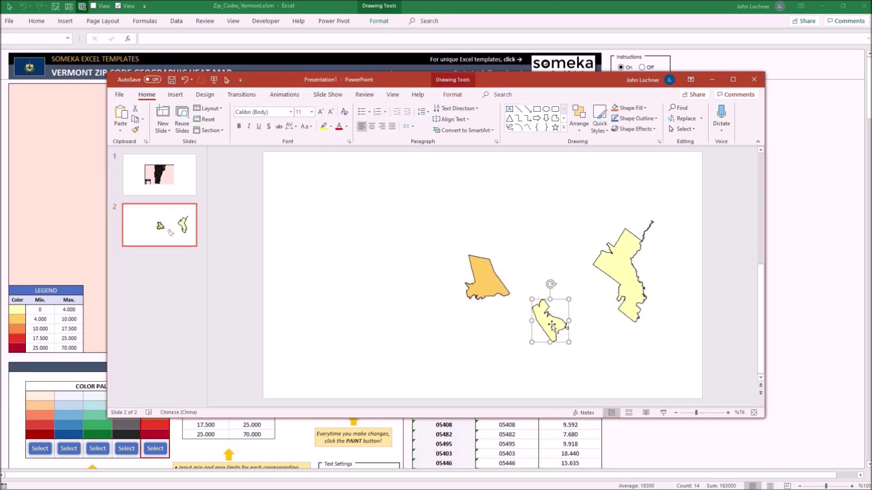
left_click(331, 128)
left_click(326, 153)
- Bring the Excel Vermont heat map workbook back in front of PowerPoint
left_click(458, 2)
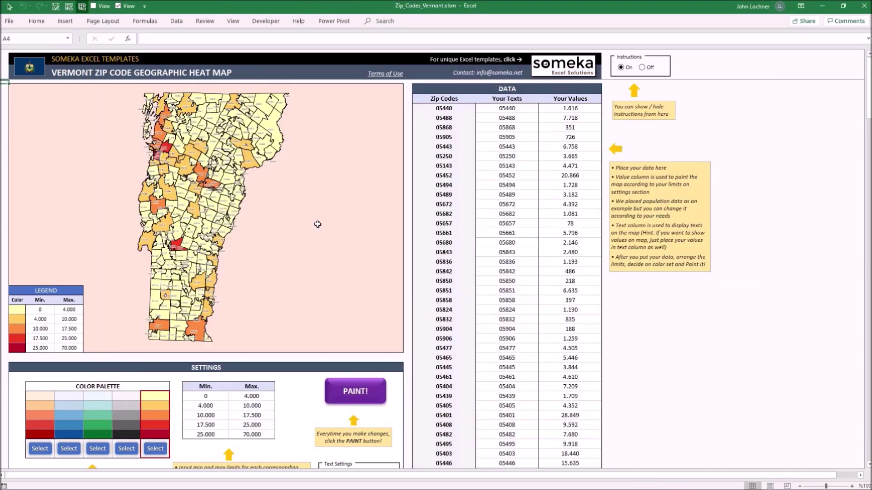